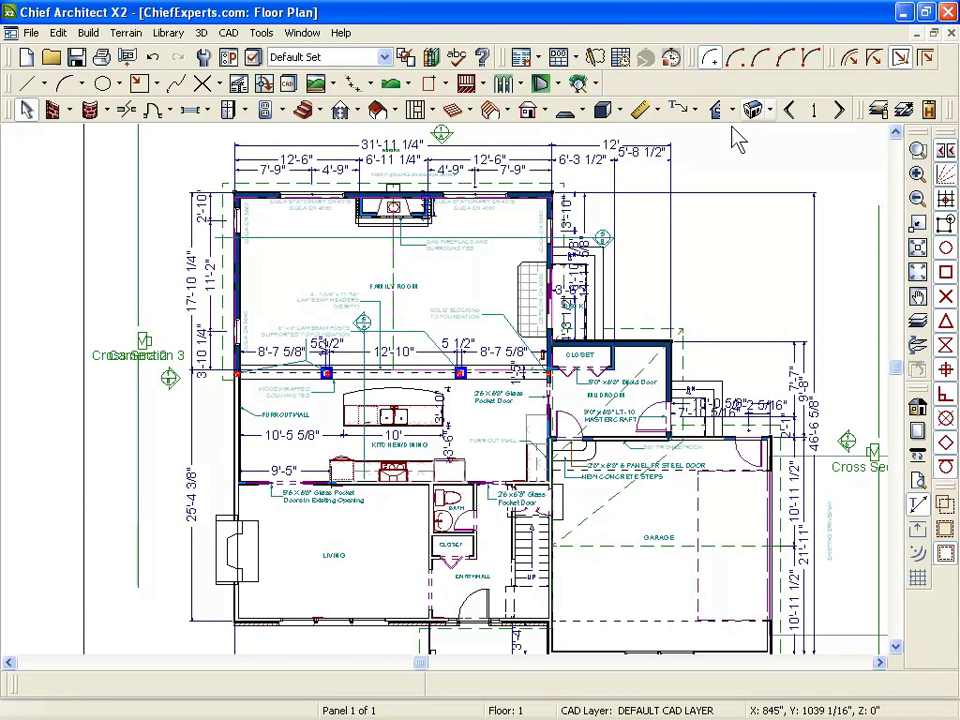
- Open the File menu to begin a new floor plan
key(alt+f)
- Confirm the new blank plan and draw a rectangular slab with the Slab tool
key(Return)
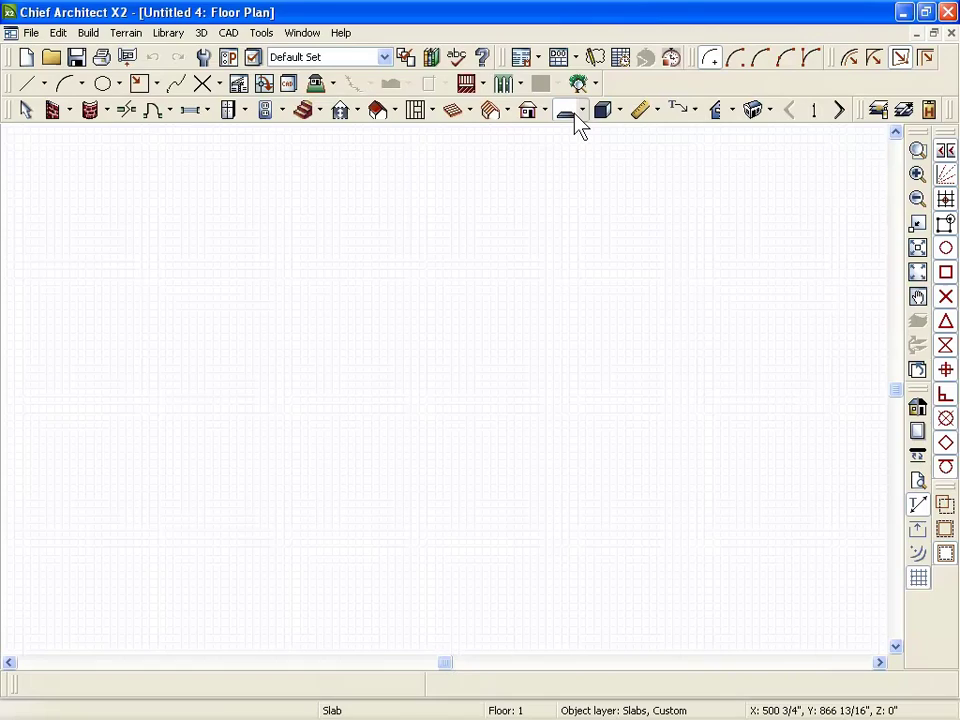
click(566, 112)
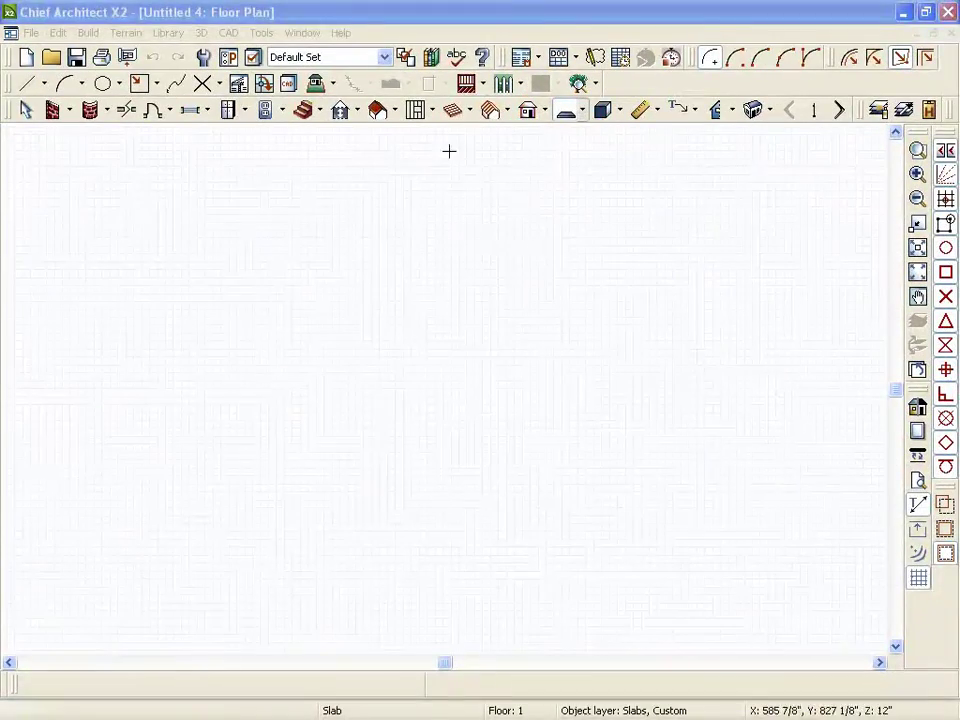
drag(157, 264, 354, 434)
scroll(258, 360, up, 2)
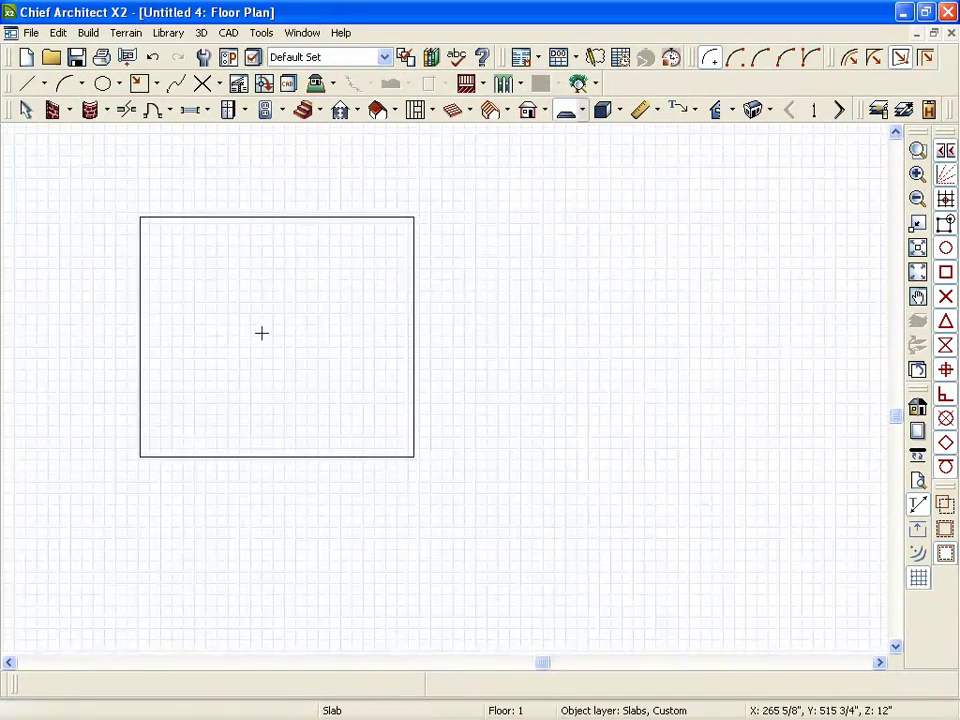
- Select the slab and pull its top edge down to about 16'-5" deep
right_click(275, 215)
click(236, 217)
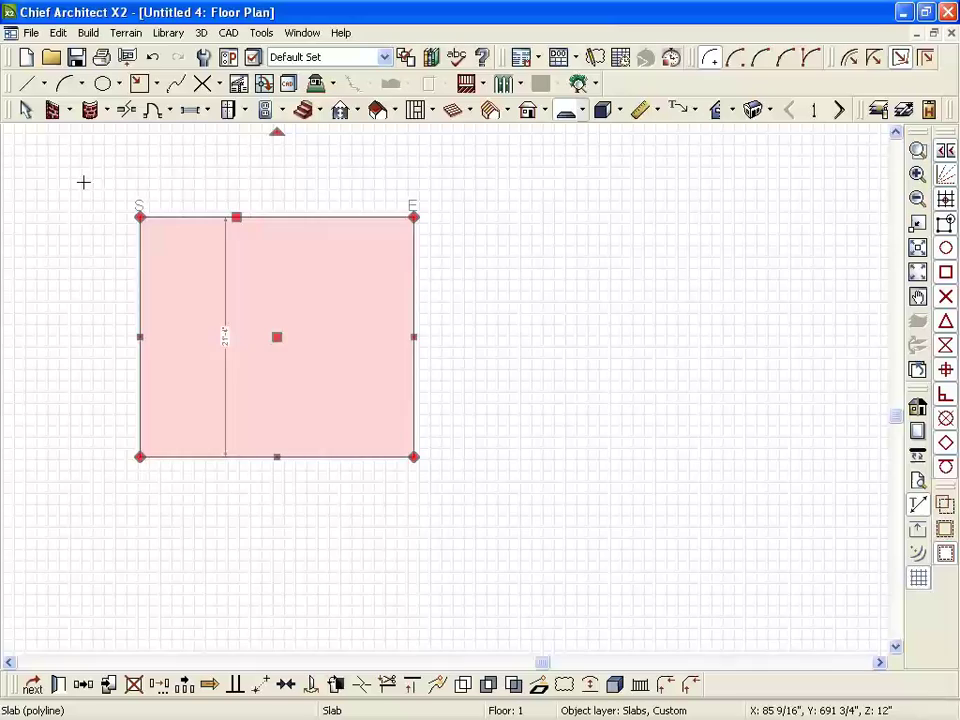
scroll(81, 182, down, 1)
scroll(28, 192, up, 2)
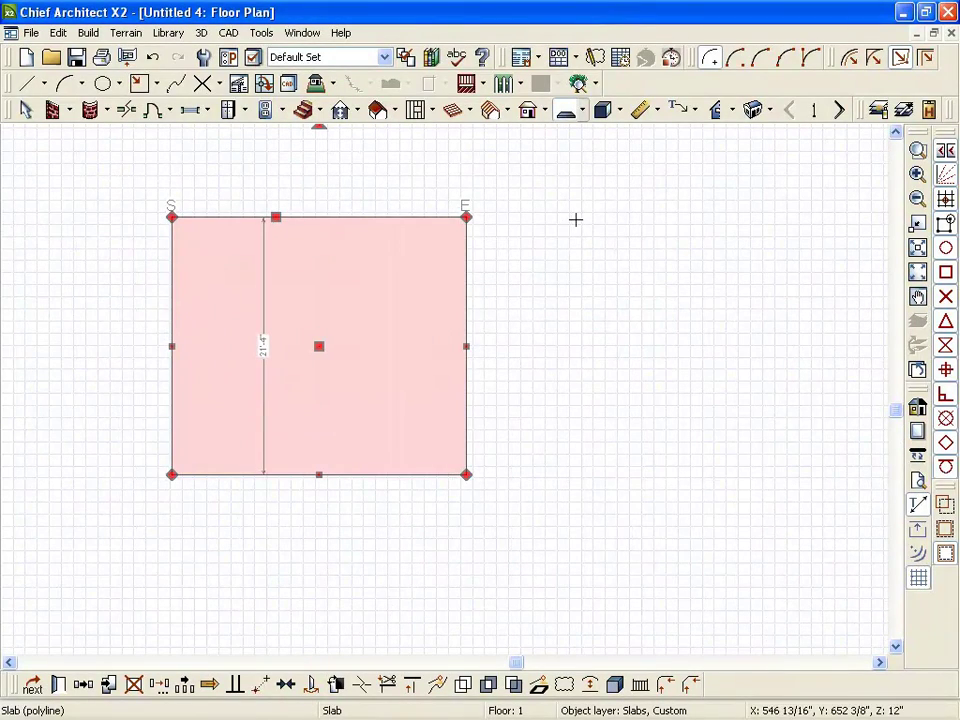
drag(277, 217, 279, 276)
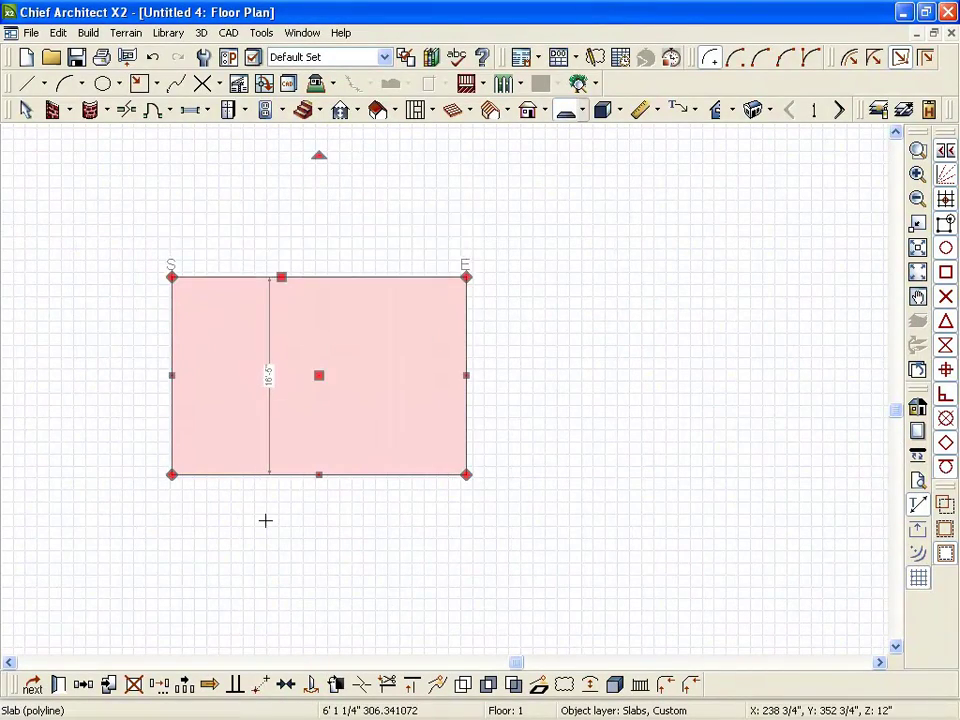
scroll(270, 510, up, 1)
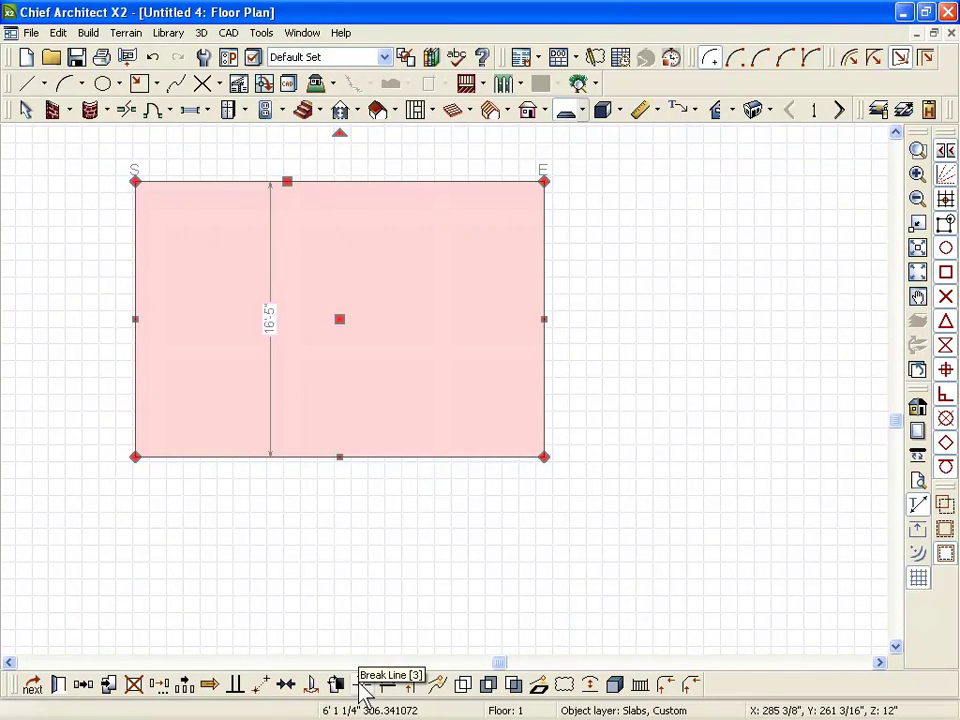
- Break the slab's bottom edge at two points and pull that segment up into a notch
click(361, 684)
click(381, 457)
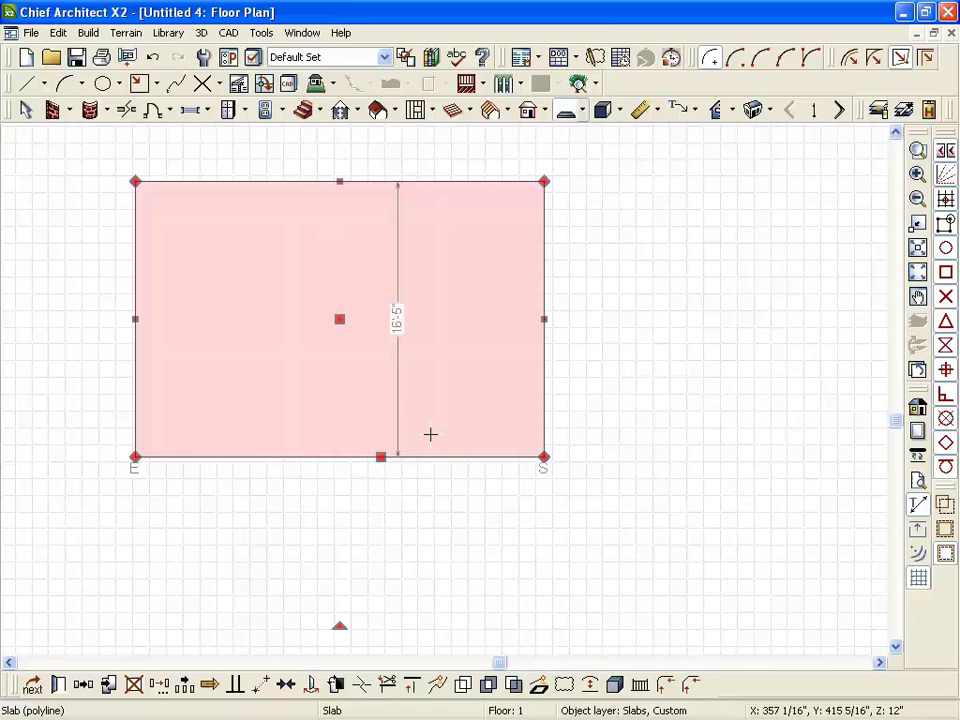
click(298, 455)
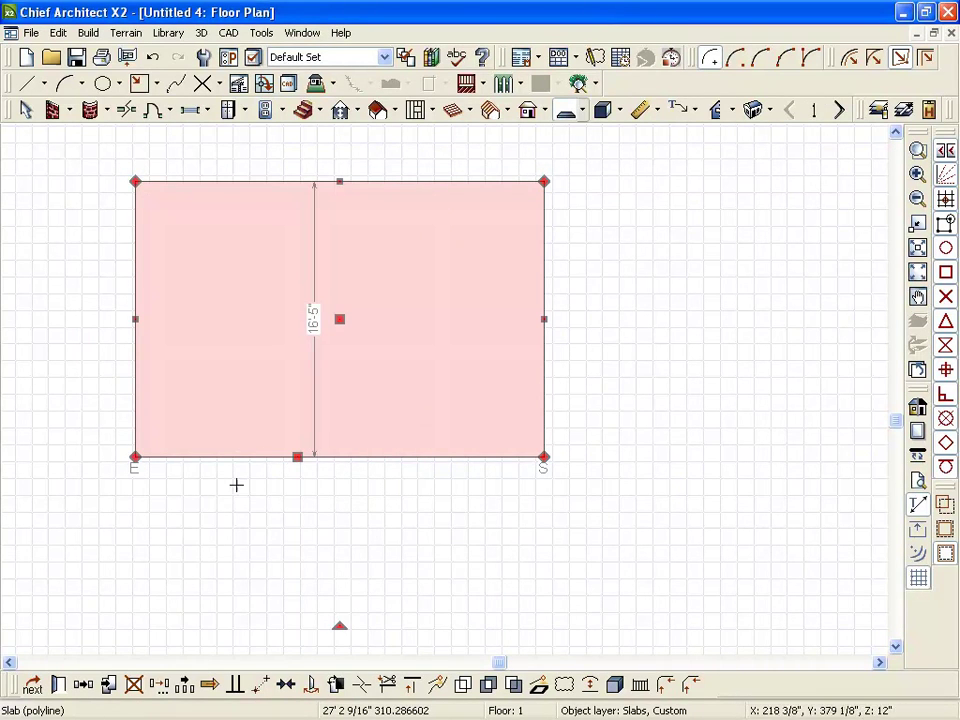
right_click(259, 473)
click(256, 457)
drag(256, 457, 317, 291)
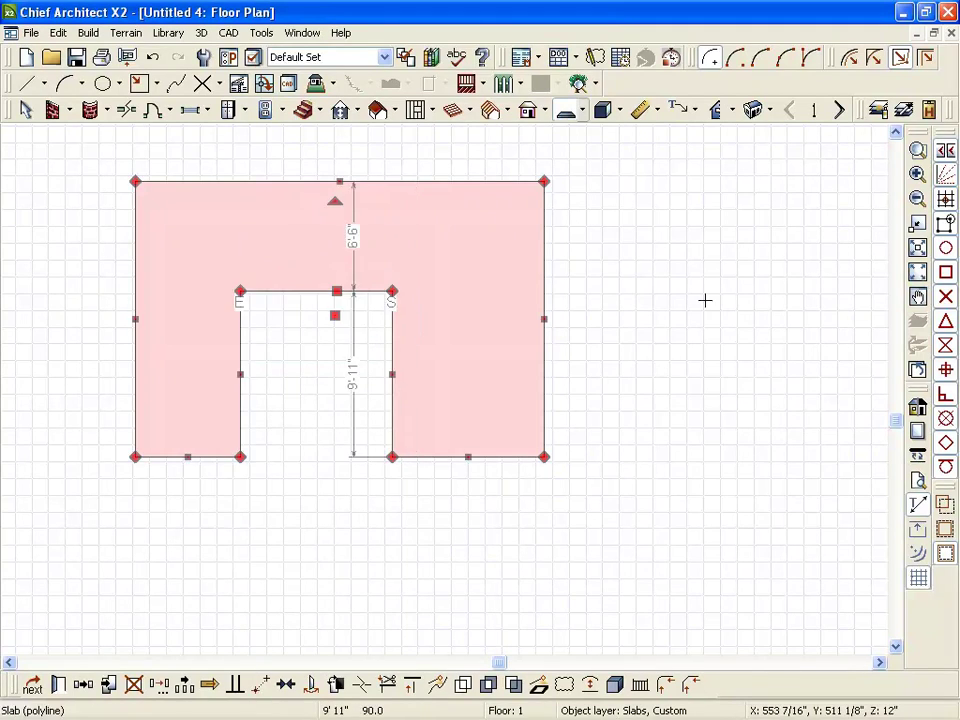
click(705, 300)
- Widen the notch by moving its right side outward, then delete the accidental small slab
click(396, 358)
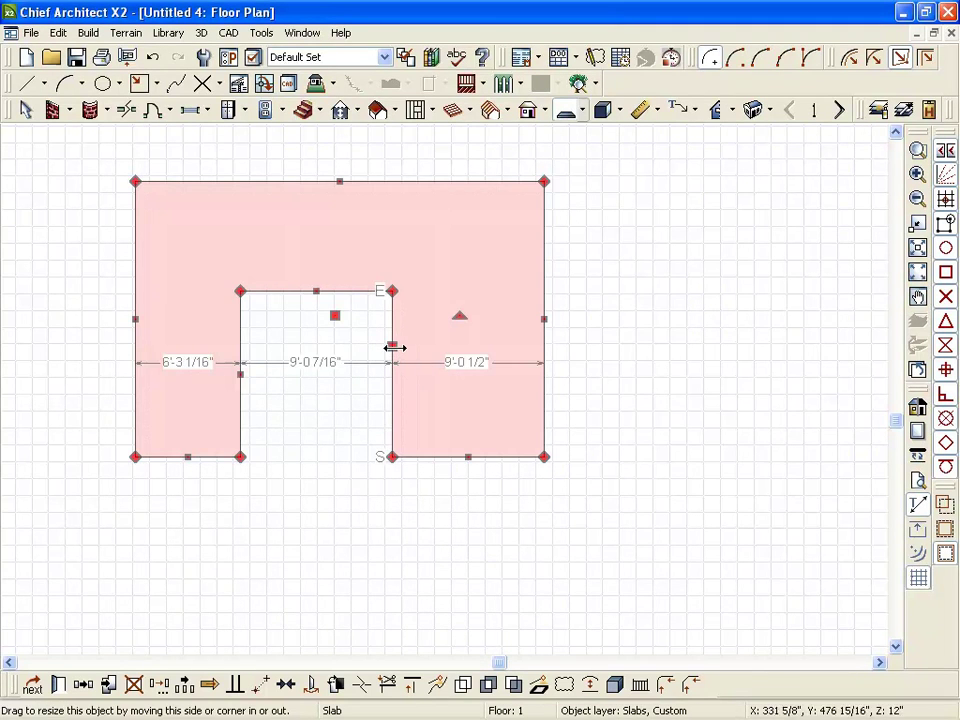
drag(392, 345, 442, 342)
click(640, 324)
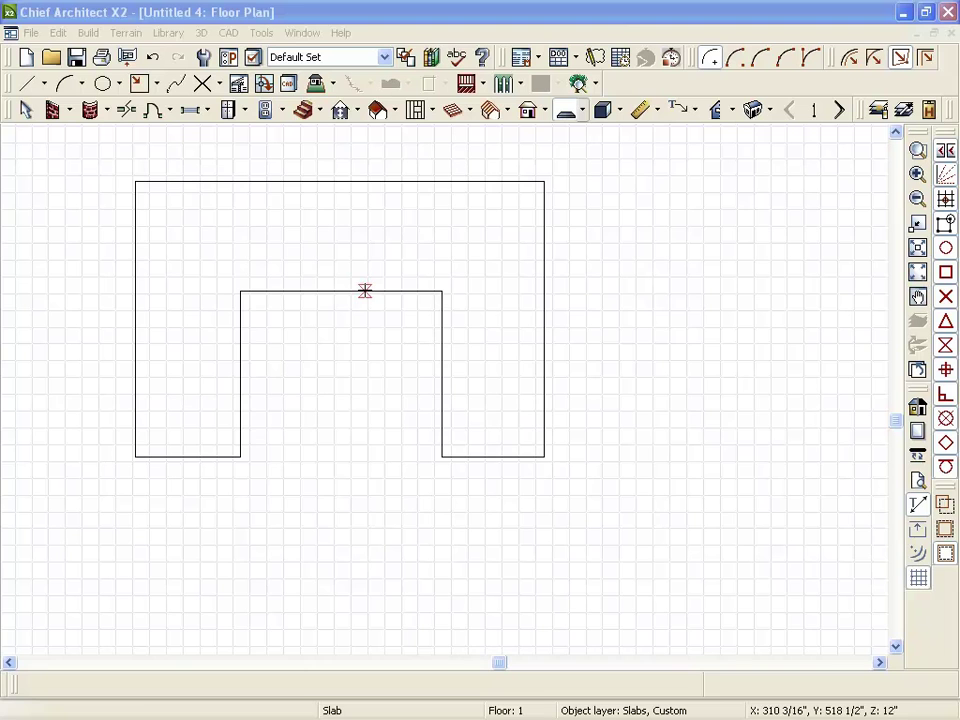
click(716, 310)
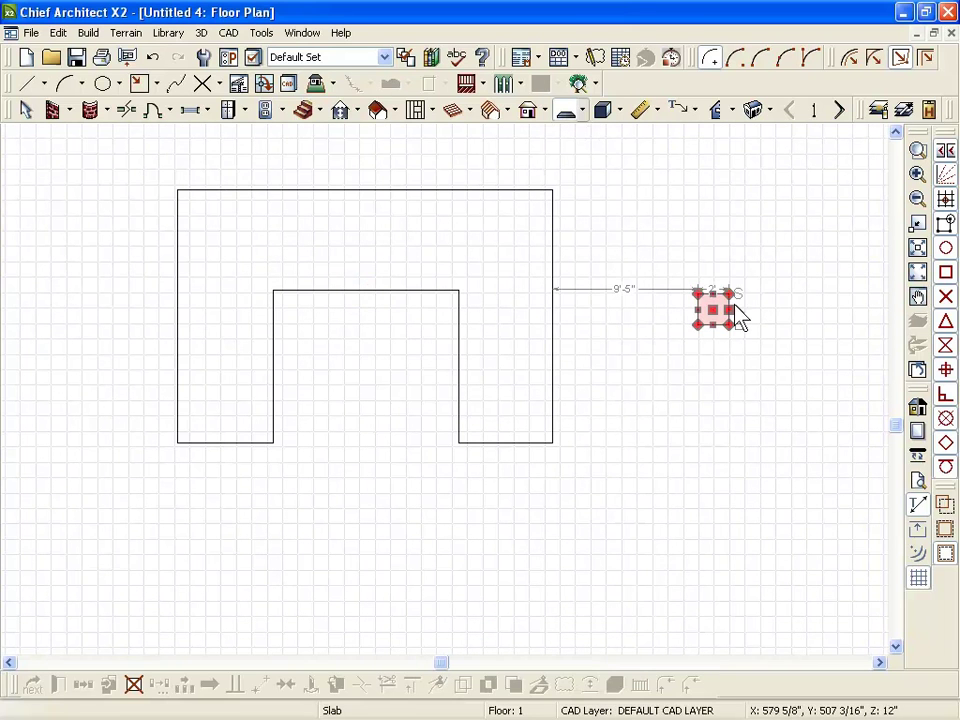
key(Delete)
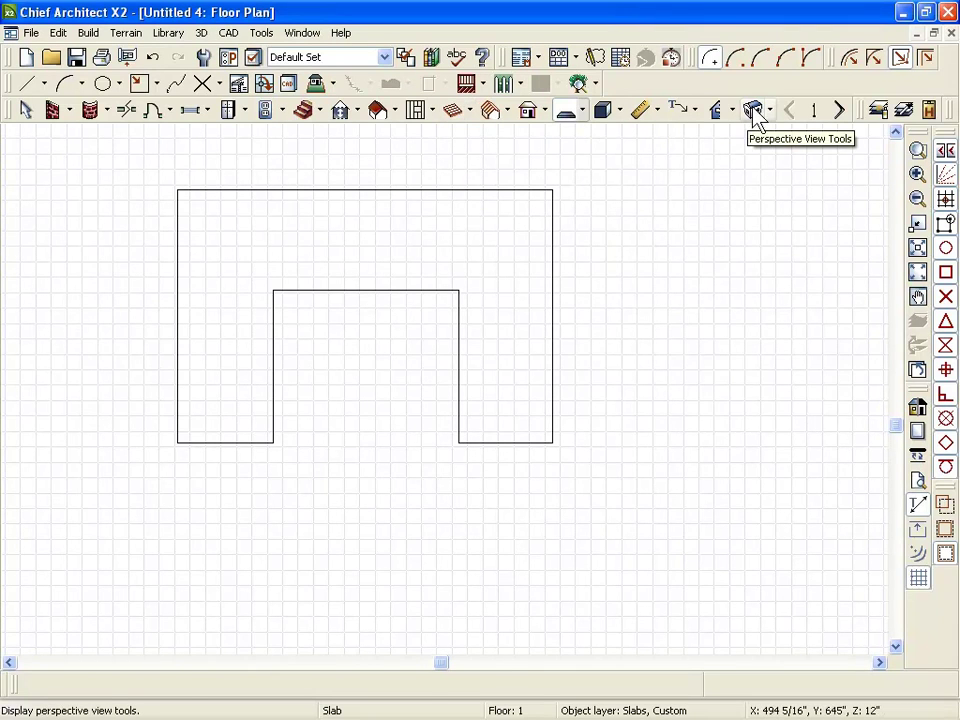
- Draw four straight exterior walls forming a rectangular room around the U-shaped slab
click(550, 299)
click(589, 315)
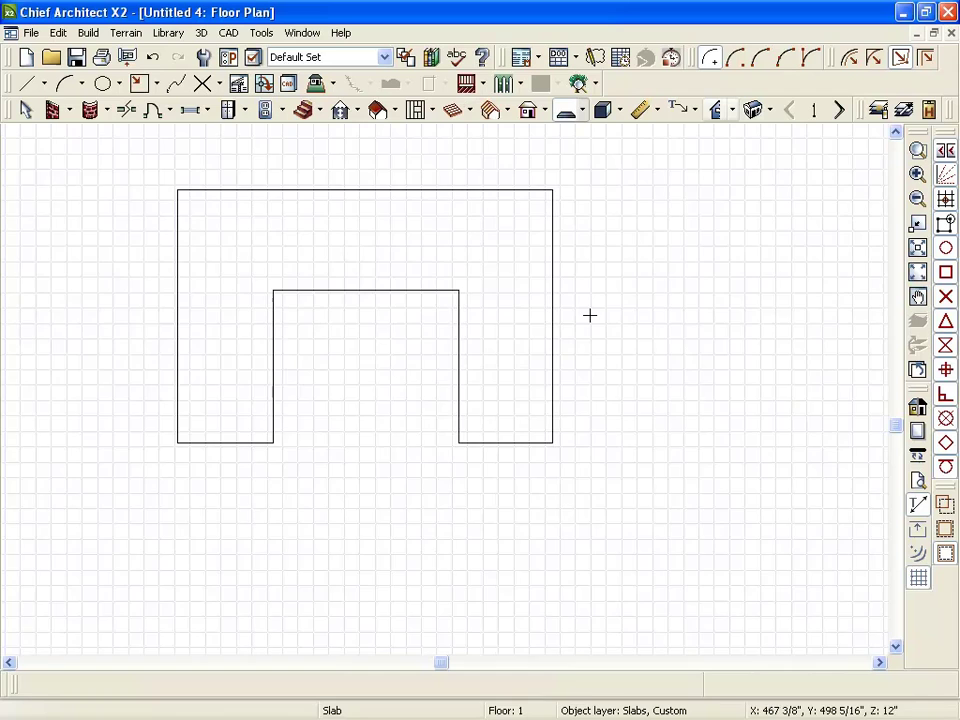
scroll(396, 296, down, 5)
click(68, 110)
click(65, 134)
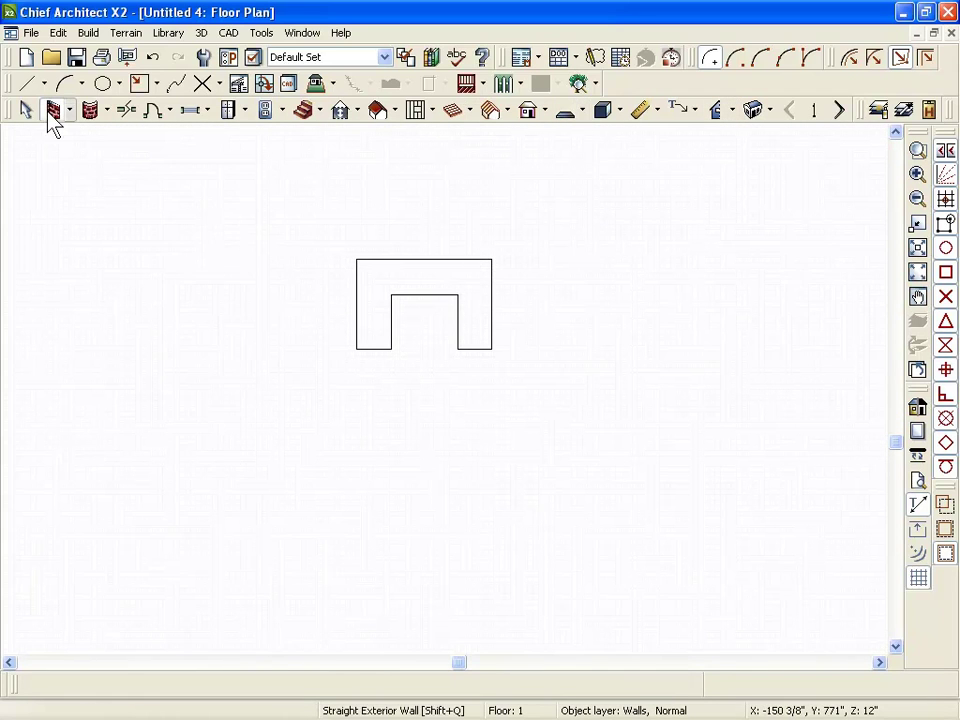
drag(268, 200, 610, 443)
drag(610, 443, 274, 443)
drag(274, 443, 290, 245)
- Return to selection mode and select the U-shaped slab
key(space)
scroll(394, 345, up, 3)
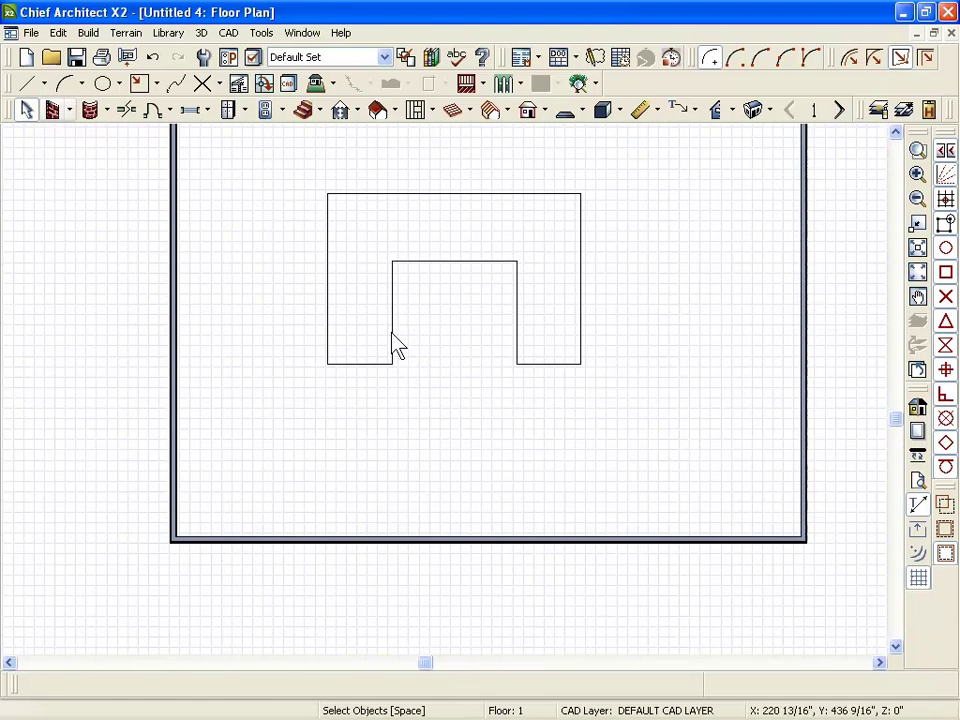
click(431, 214)
scroll(433, 388, down, 1)
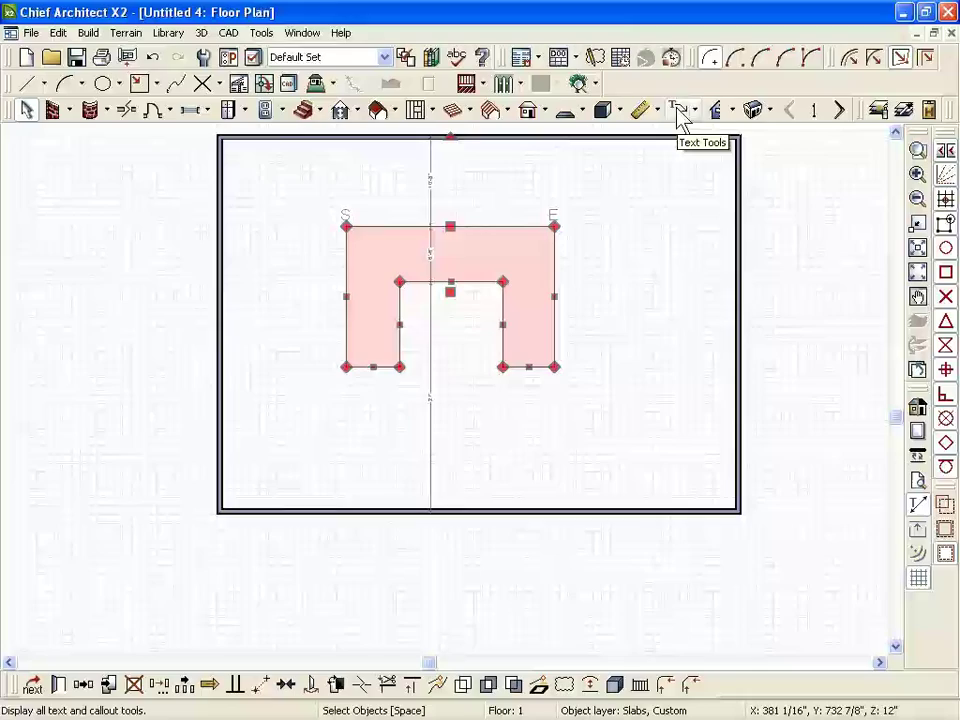
- Cut a cross section through the room to view the slab
click(716, 109)
click(354, 210)
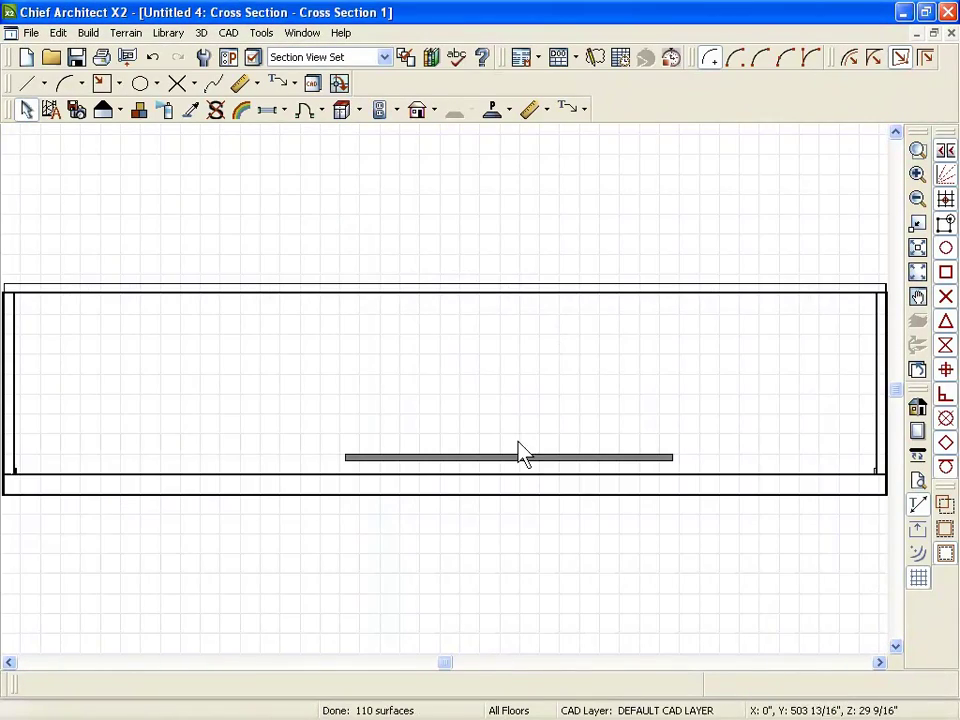
scroll(519, 450, up, 4)
scroll(529, 491, down, 2)
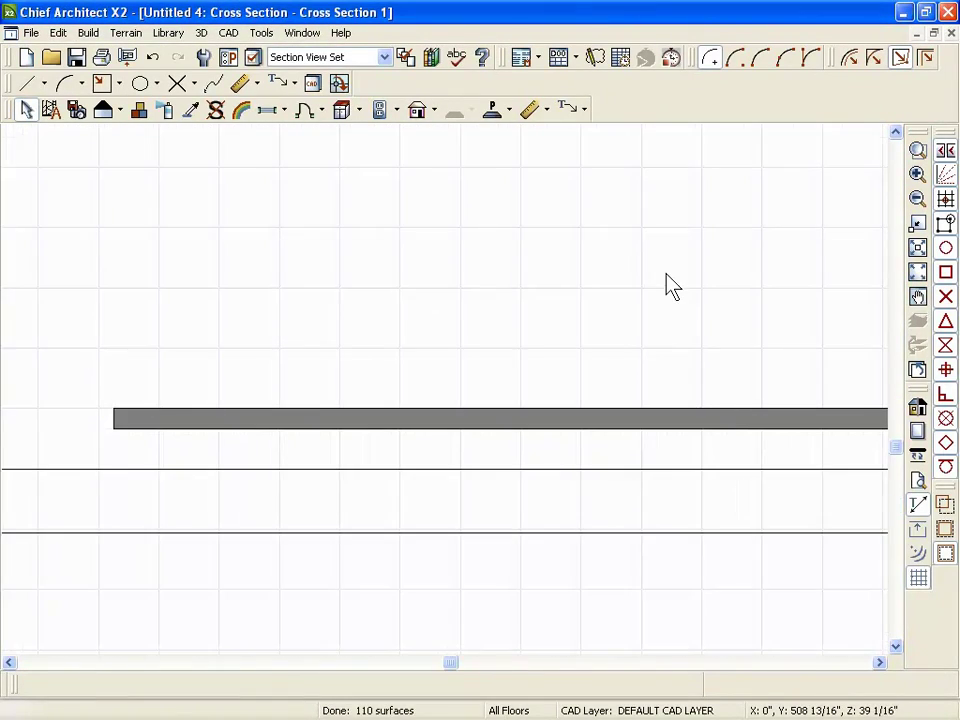
scroll(668, 285, down, 3)
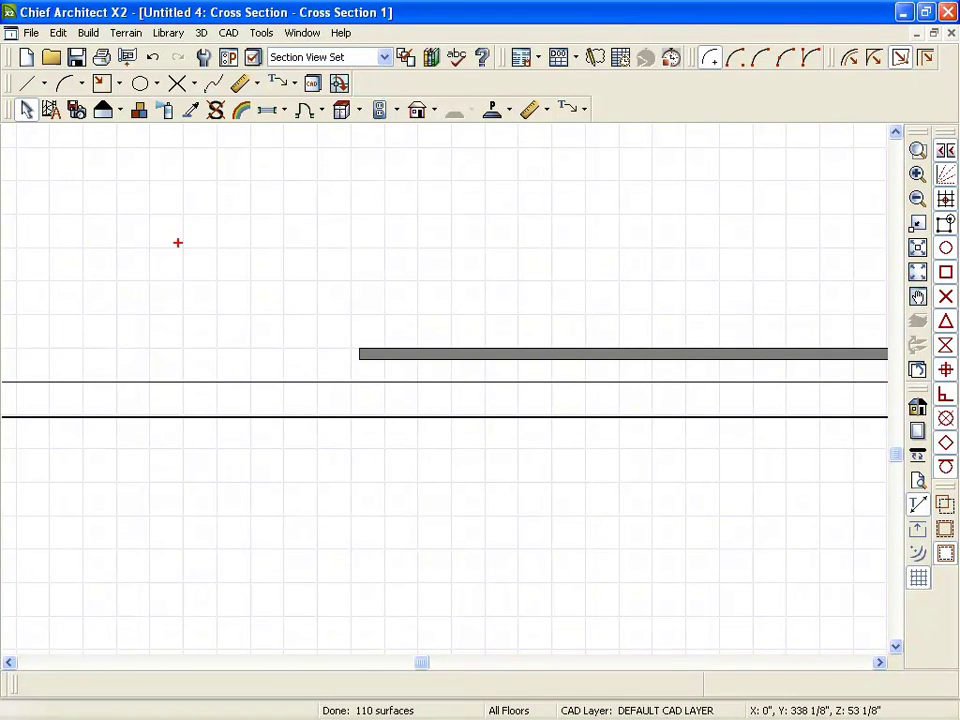
mouse_move(199, 381)
mouse_down()
mouse_move(237, 351)
mouse_move(210, 348)
mouse_move(196, 360)
mouse_move(196, 380)
mouse_move(256, 340)
mouse_up()
mouse_move(330, 381)
mouse_down()
mouse_move(358, 381)
mouse_move(340, 372)
mouse_move(340, 348)
mouse_up()
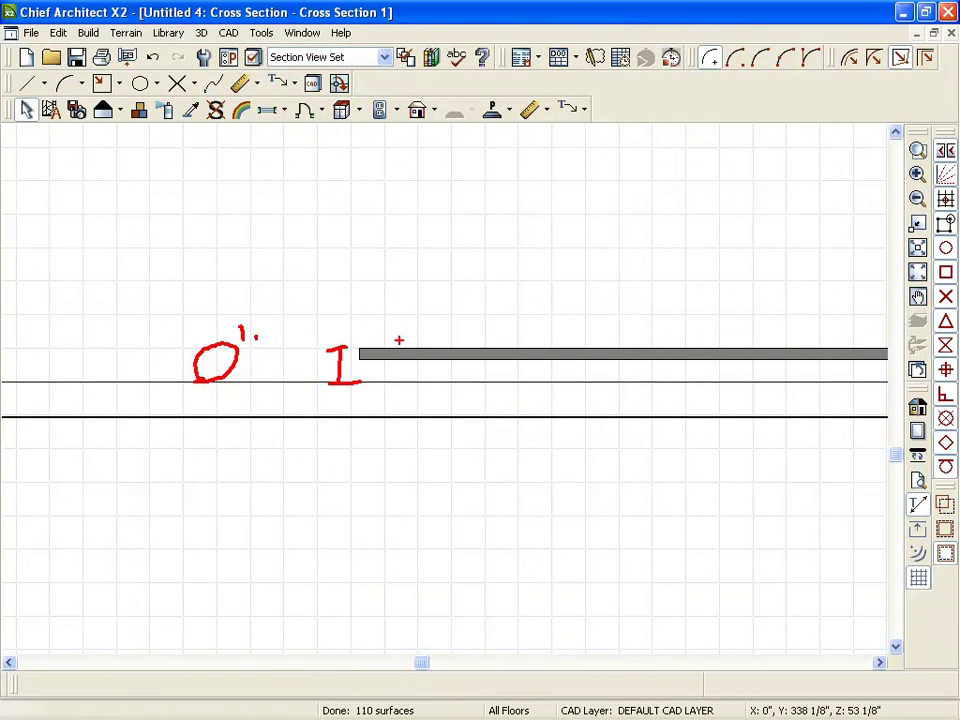
drag(431, 338, 455, 349)
drag(453, 336, 433, 350)
key(Escape)
- Select the slab in the cross section and open its Slab Specification
right_click(204, 219)
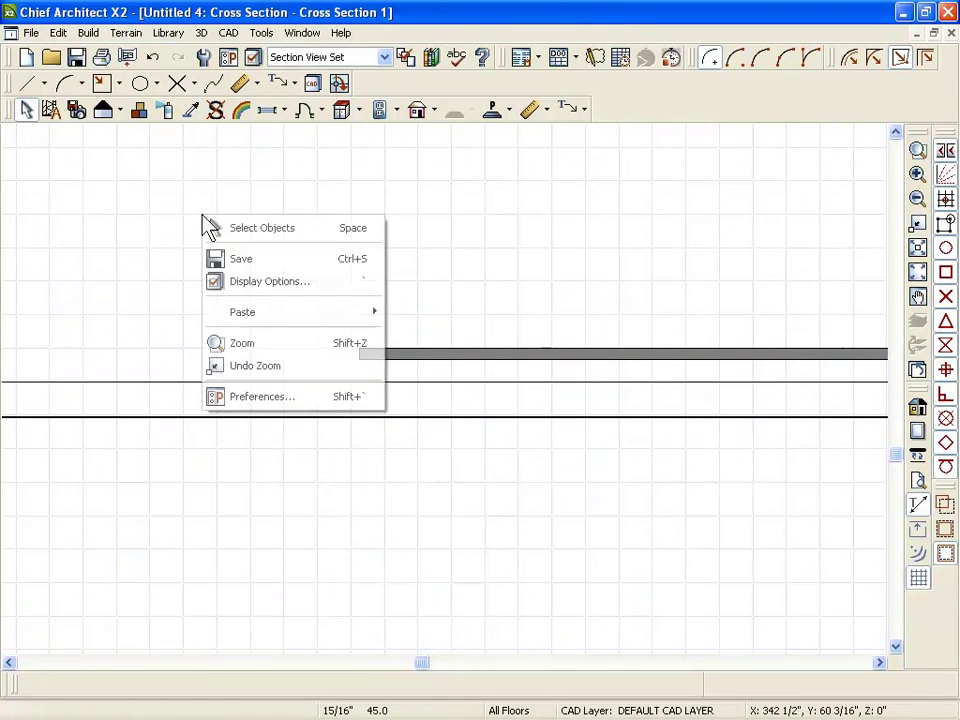
click(324, 227)
click(488, 360)
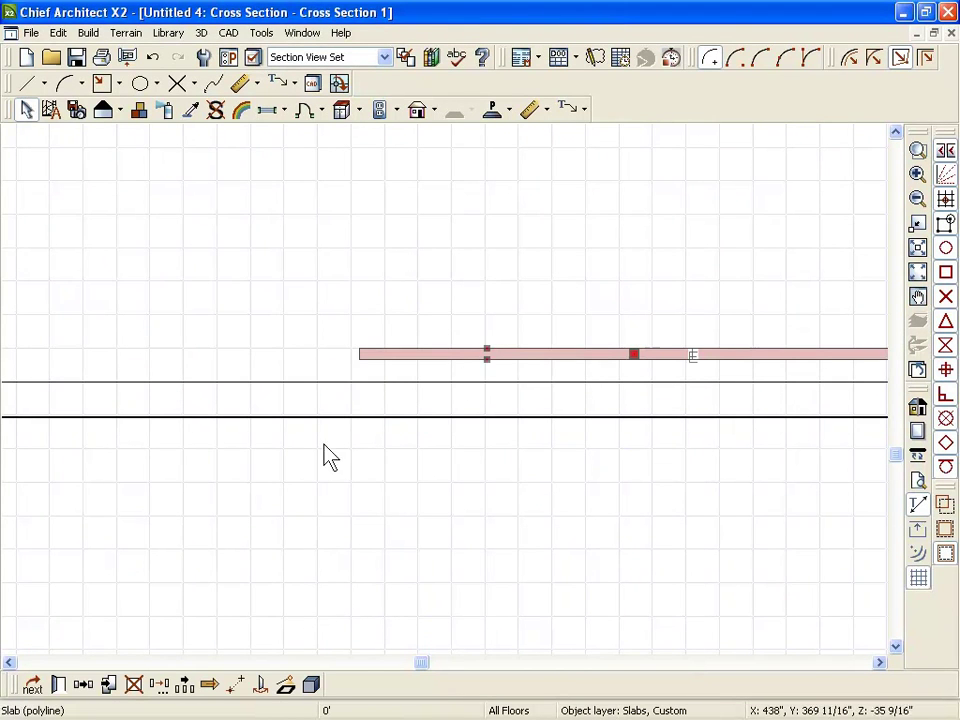
click(60, 688)
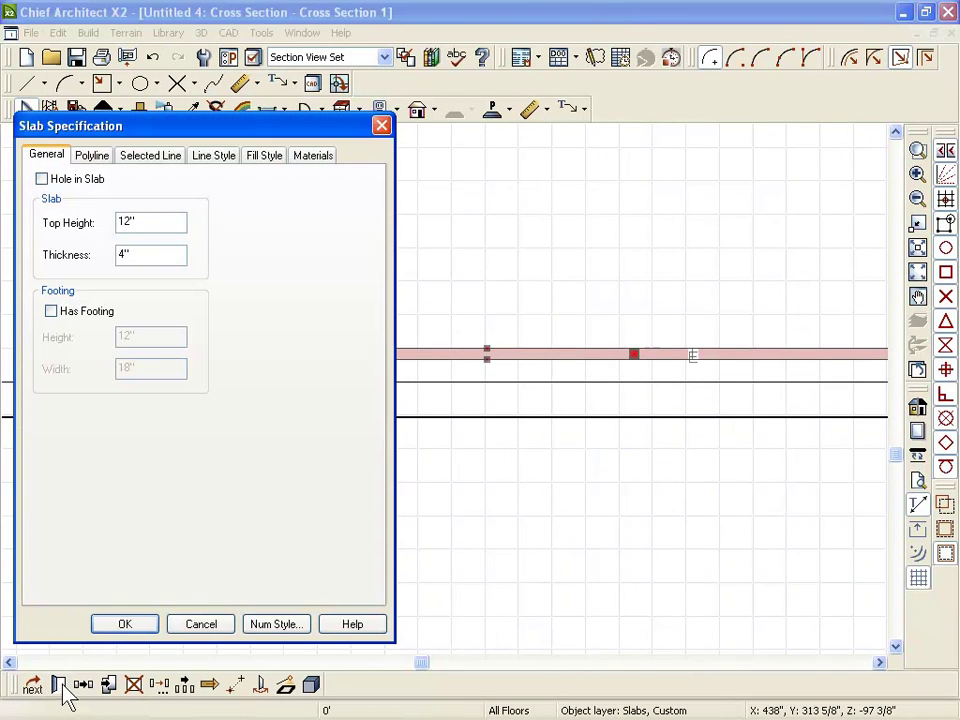
- Set the slab's Top Height to 48" and Thickness to 12", and apply
double_click(166, 221)
click(169, 222)
double_click(148, 222)
text(48)
double_click(169, 252)
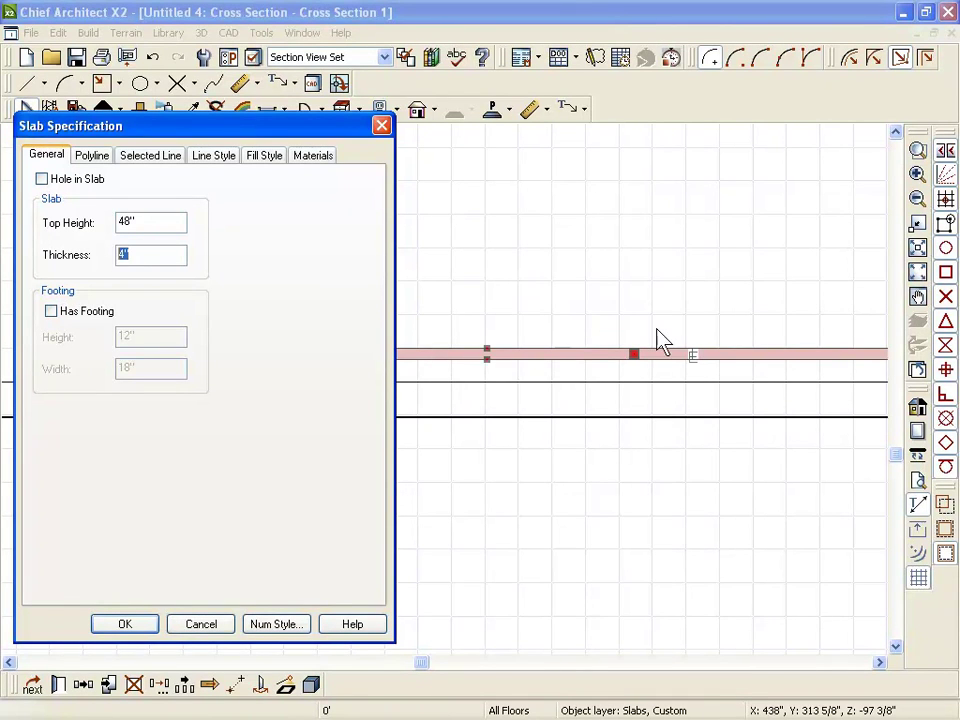
text(12)
click(132, 625)
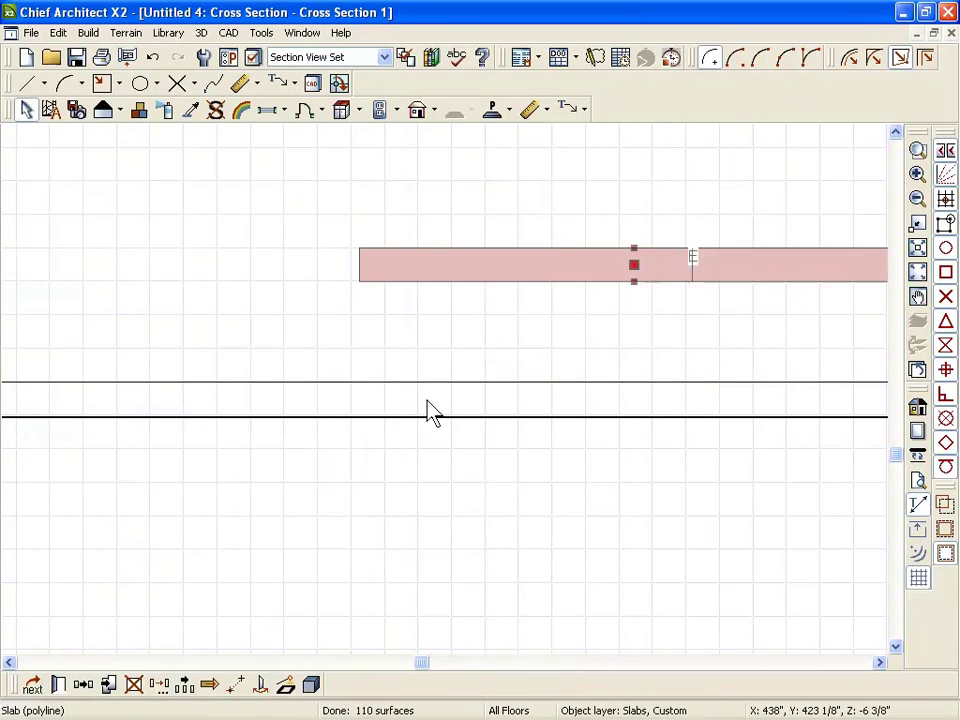
- Close the cross section and return to the floor plan with box selection
scroll(424, 430, down, 2)
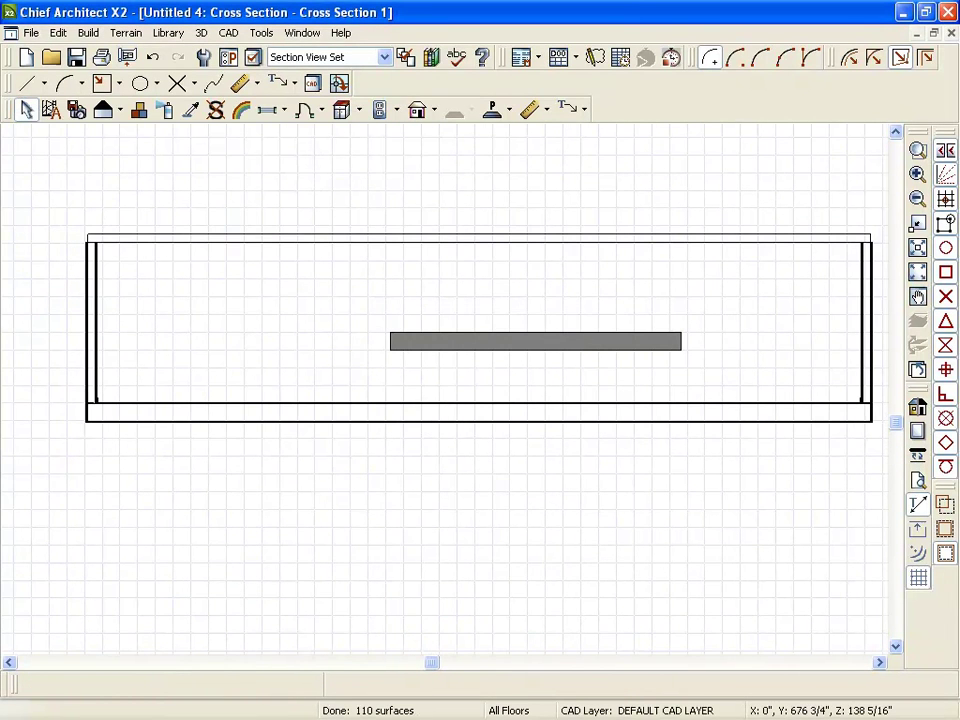
click(951, 32)
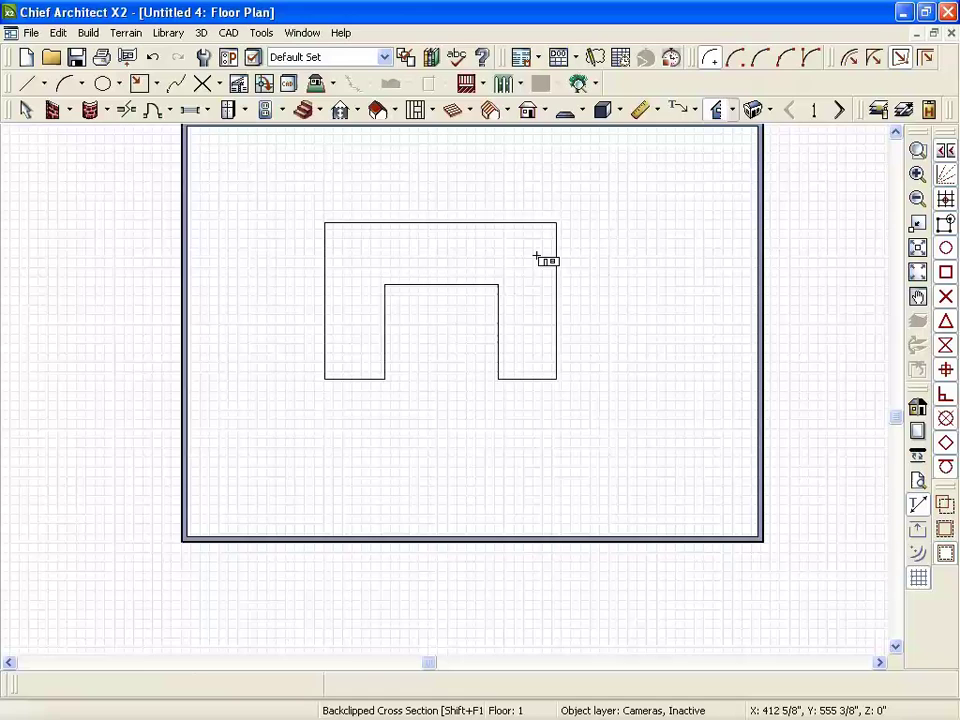
scroll(537, 258, up, 2)
scroll(537, 258, down, 3)
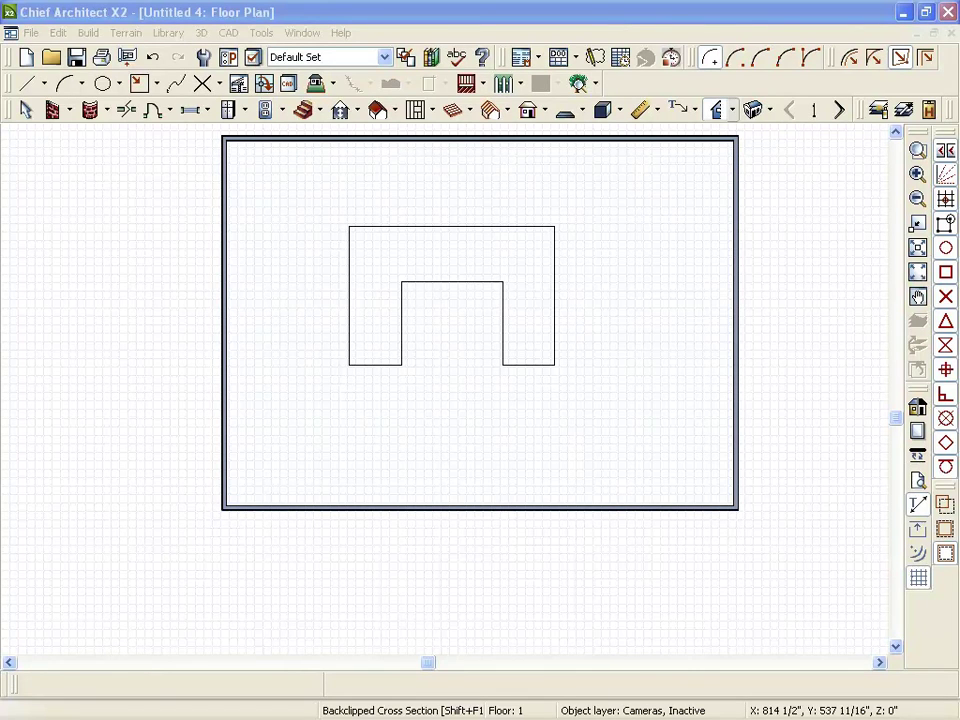
click(945, 552)
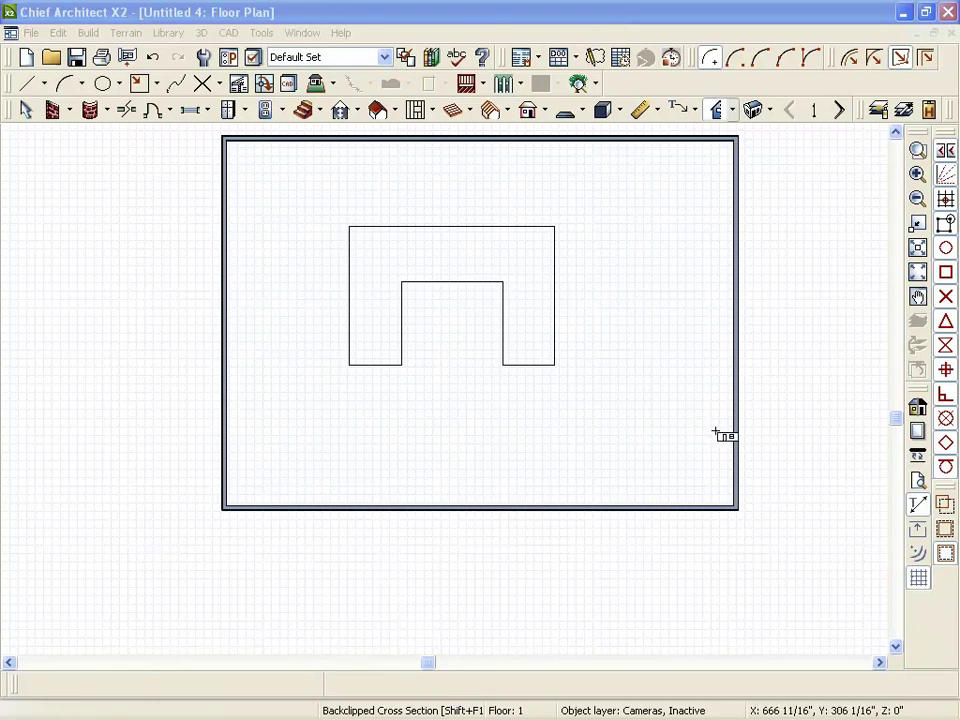
- Build a slab by clicking inside the U-shaped outline with the Slab tool
click(566, 111)
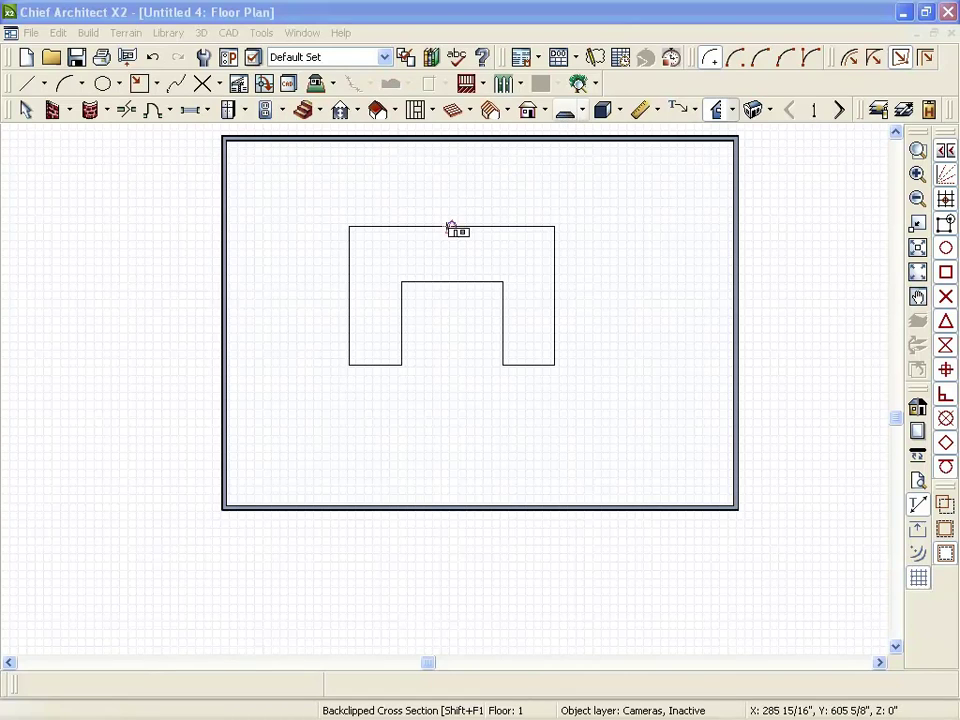
click(450, 227)
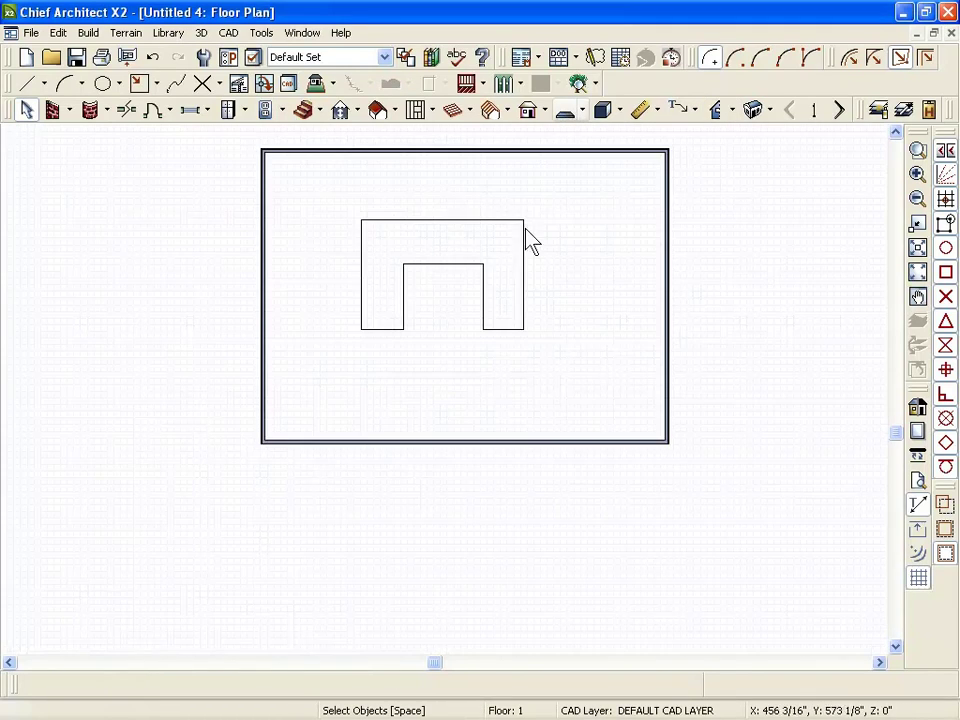
scroll(531, 240, up, 3)
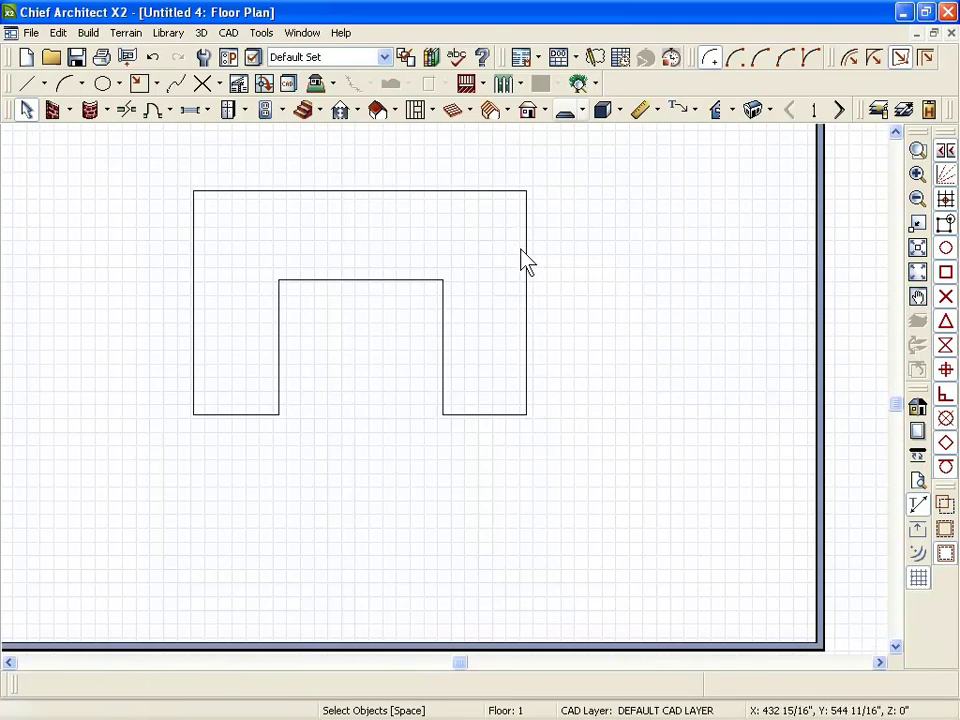
scroll(520, 255, down, 2)
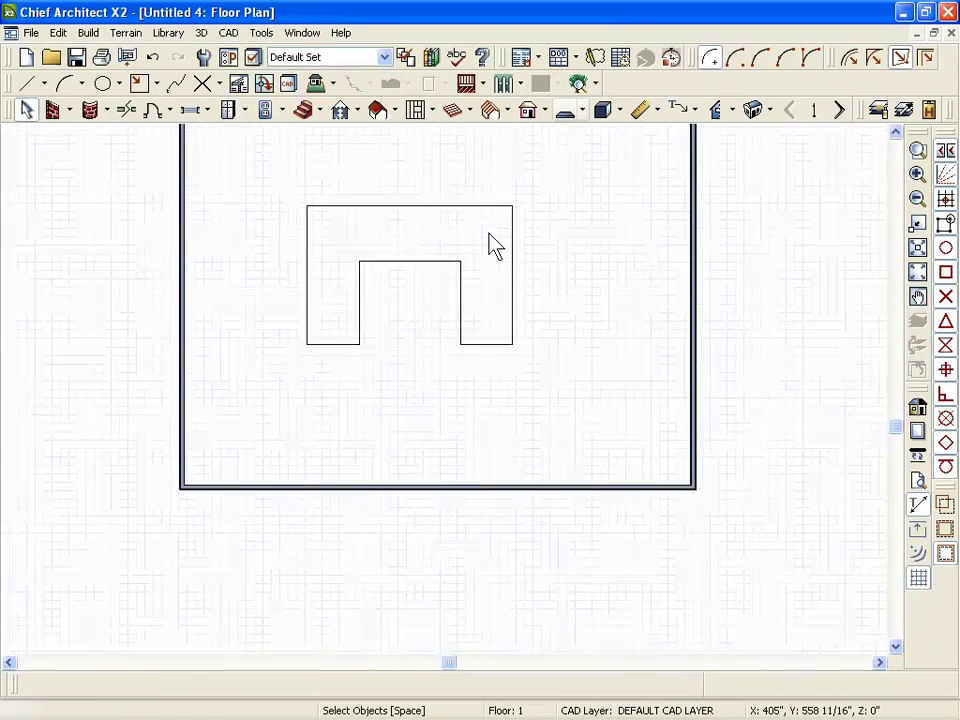
click(758, 113)
click(767, 203)
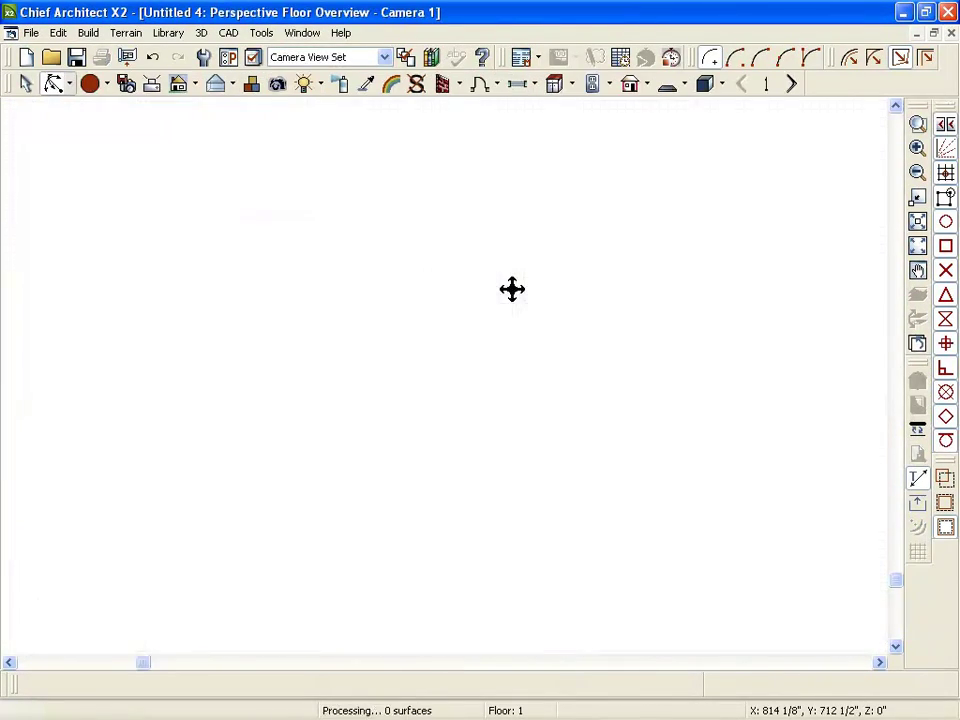
scroll(471, 317, up, 3)
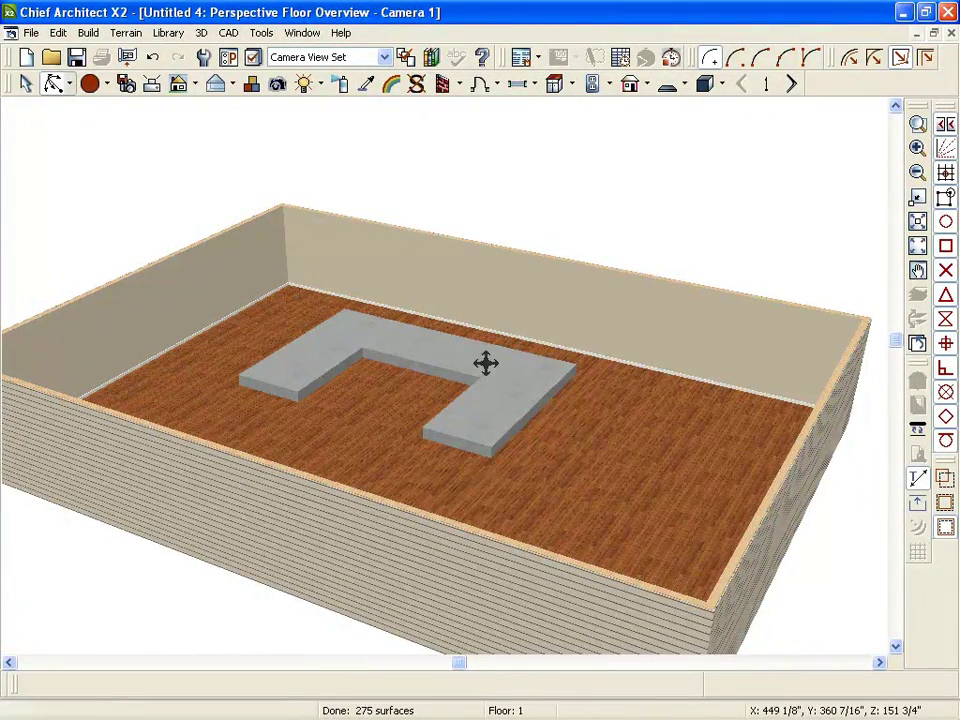
click(951, 33)
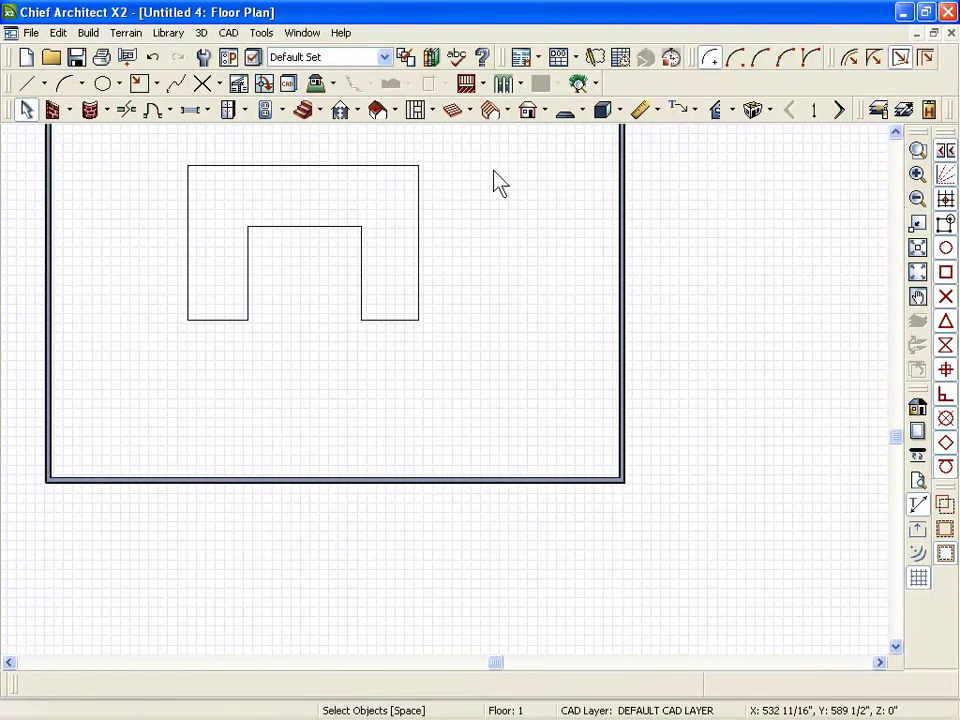
- Draw a two-segment L-shaped molding line below the slab and open its Molding Polyline Specification
click(547, 112)
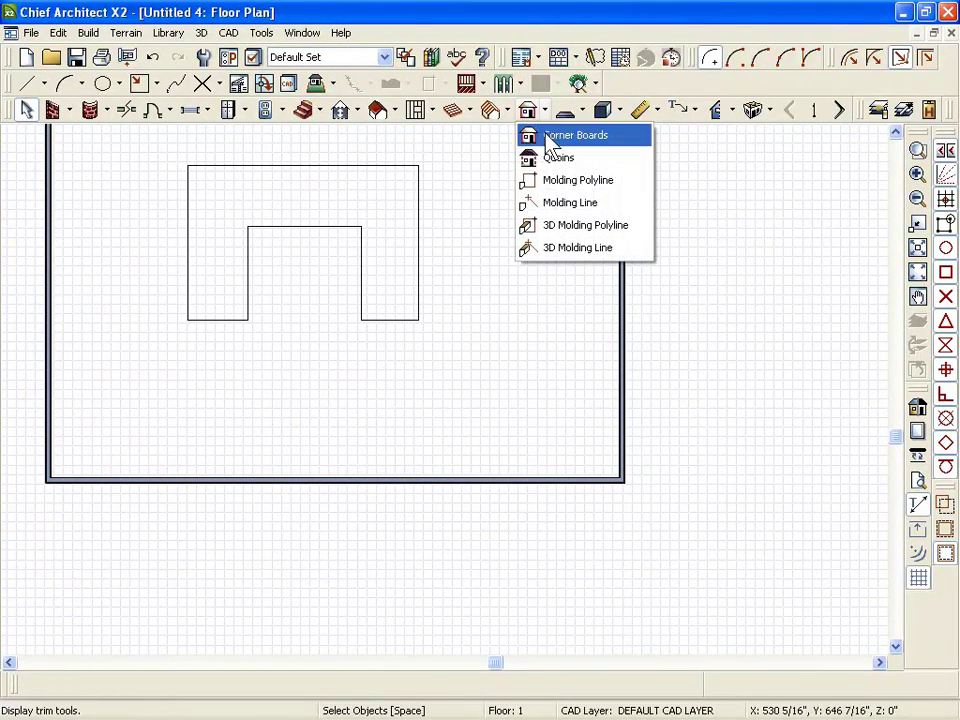
click(565, 203)
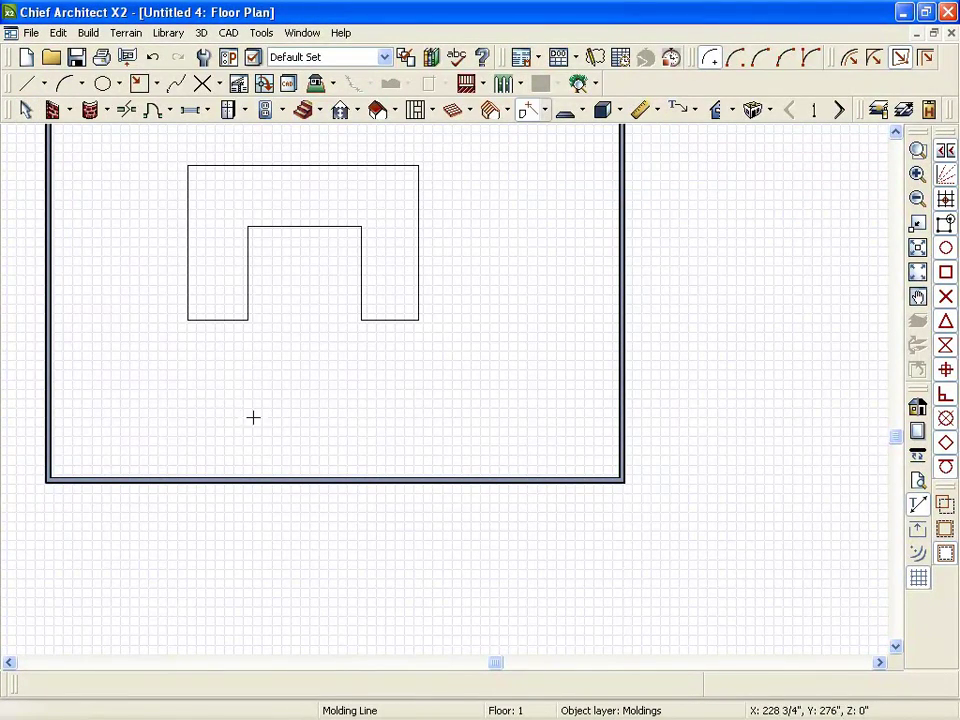
drag(235, 379, 502, 255)
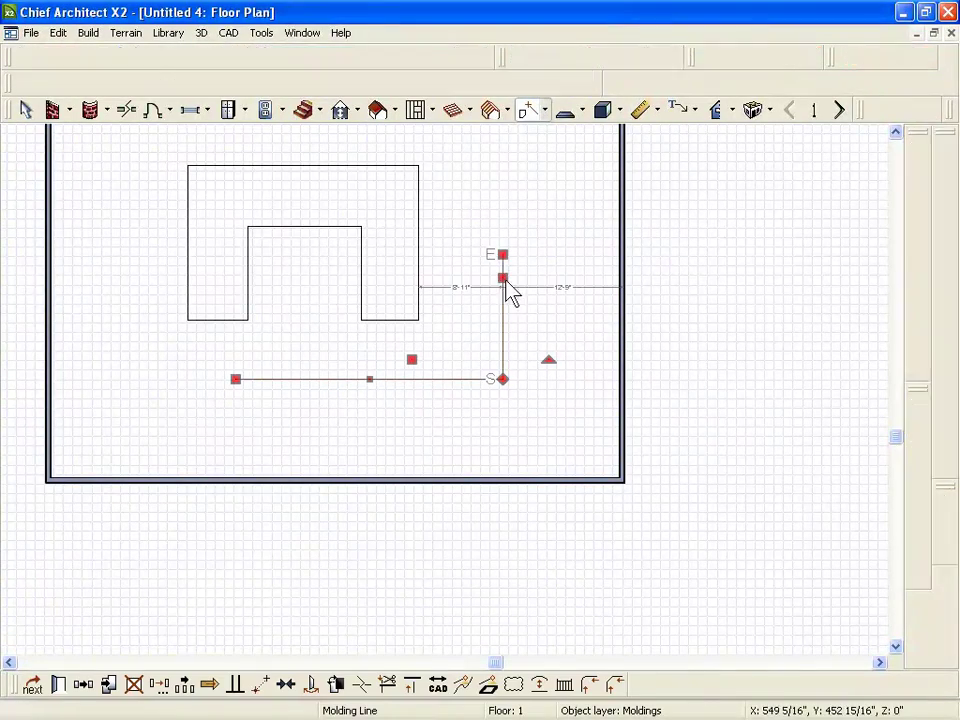
click(58, 686)
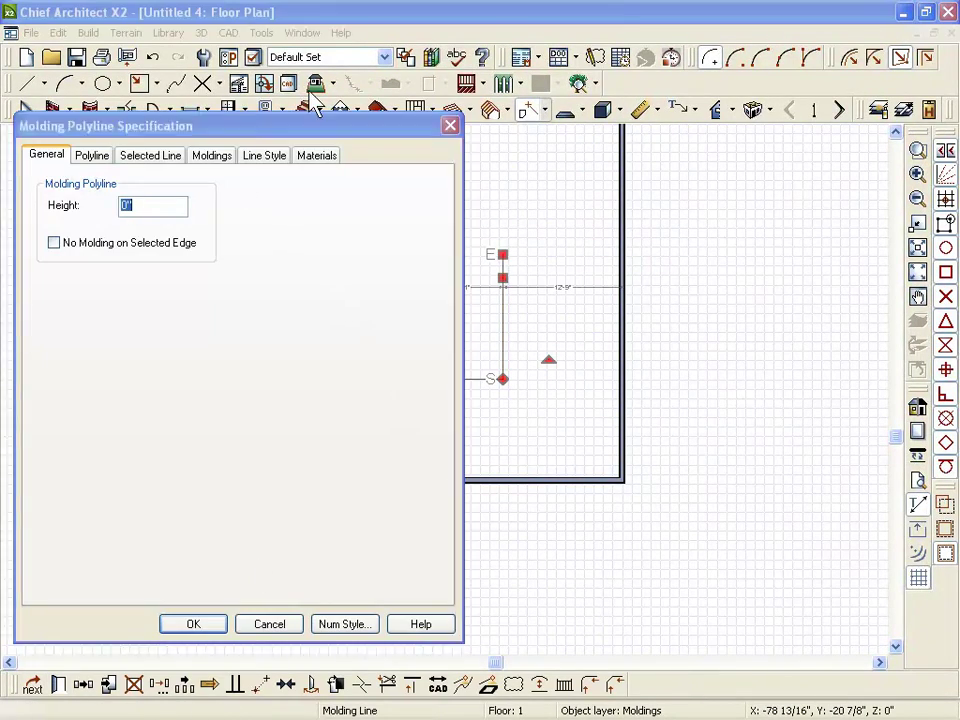
- Add crown molding profile CA-34 from the Architectural > Molding > Crown Molding library
drag(272, 129, 439, 124)
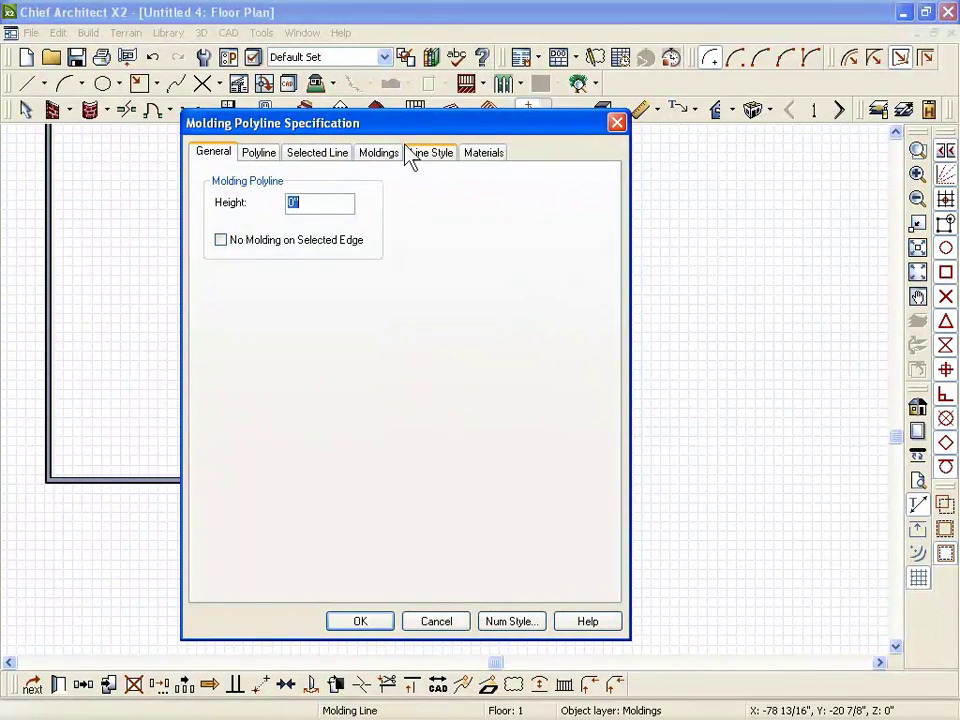
click(379, 153)
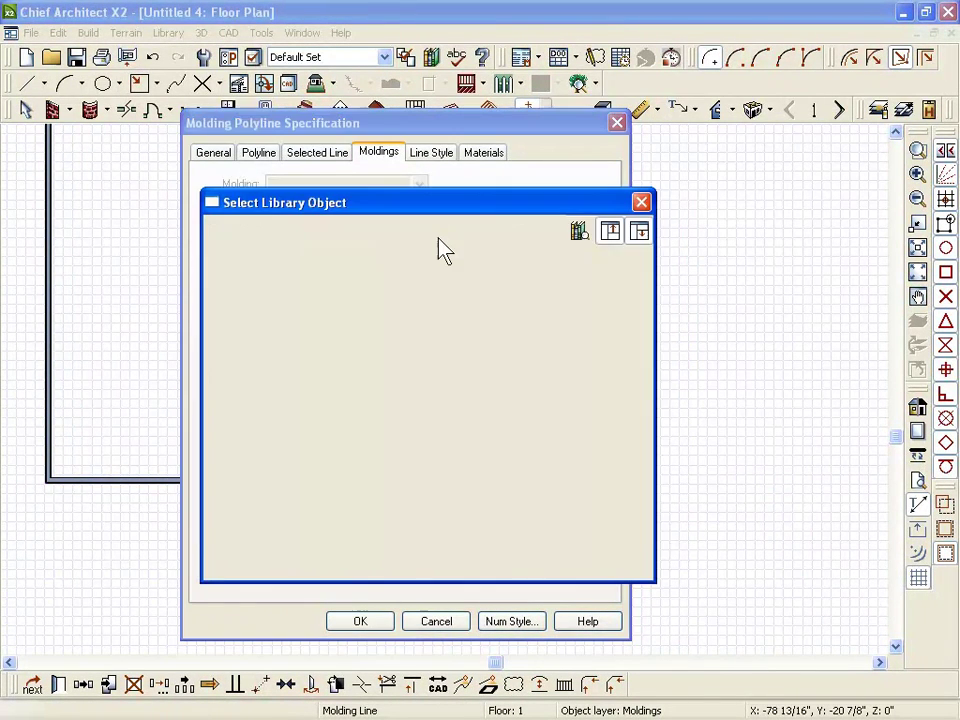
drag(447, 212, 493, 154)
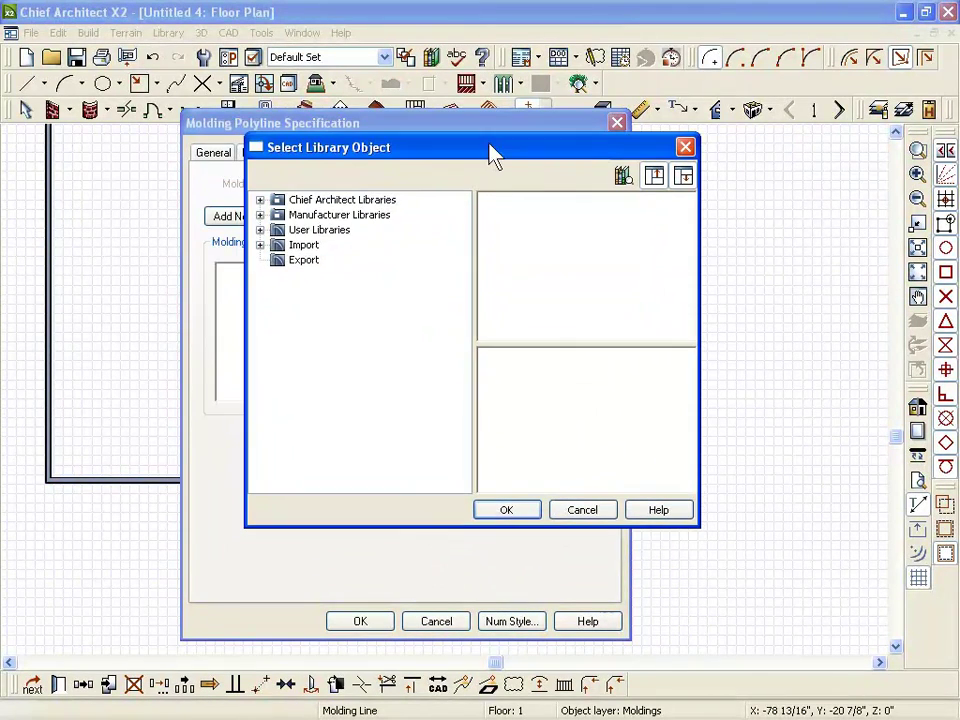
click(259, 200)
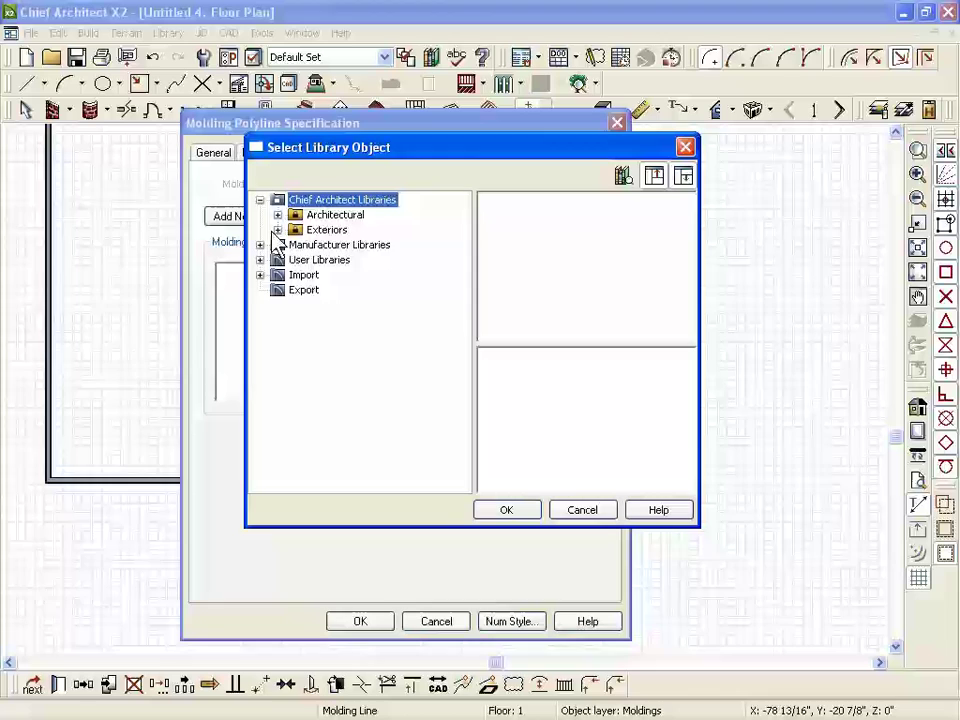
click(277, 215)
click(318, 236)
double_click(318, 236)
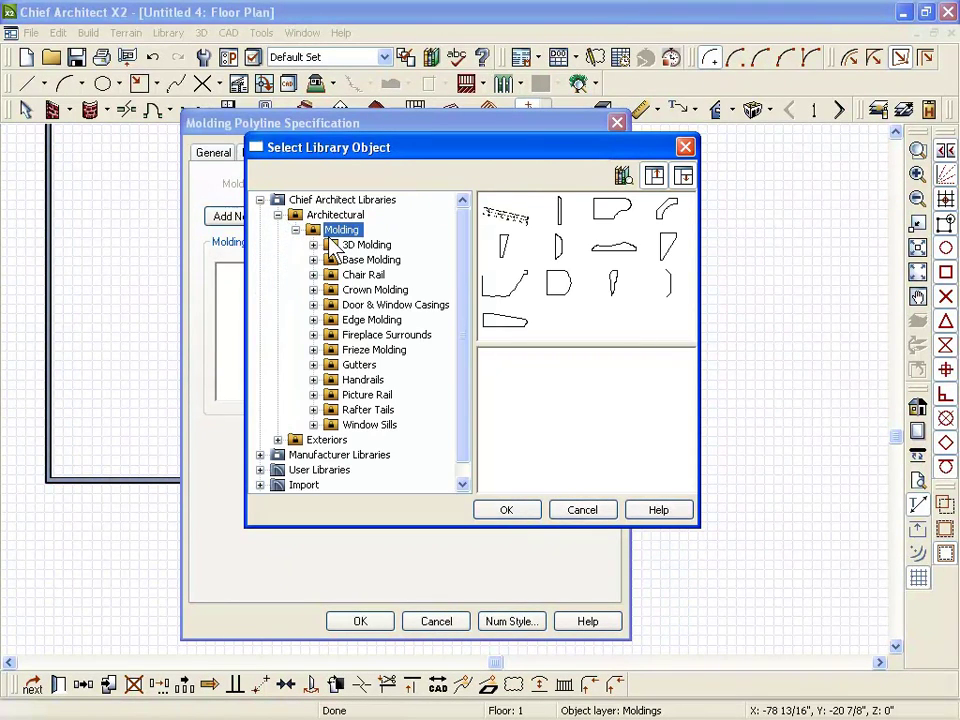
click(375, 292)
click(605, 240)
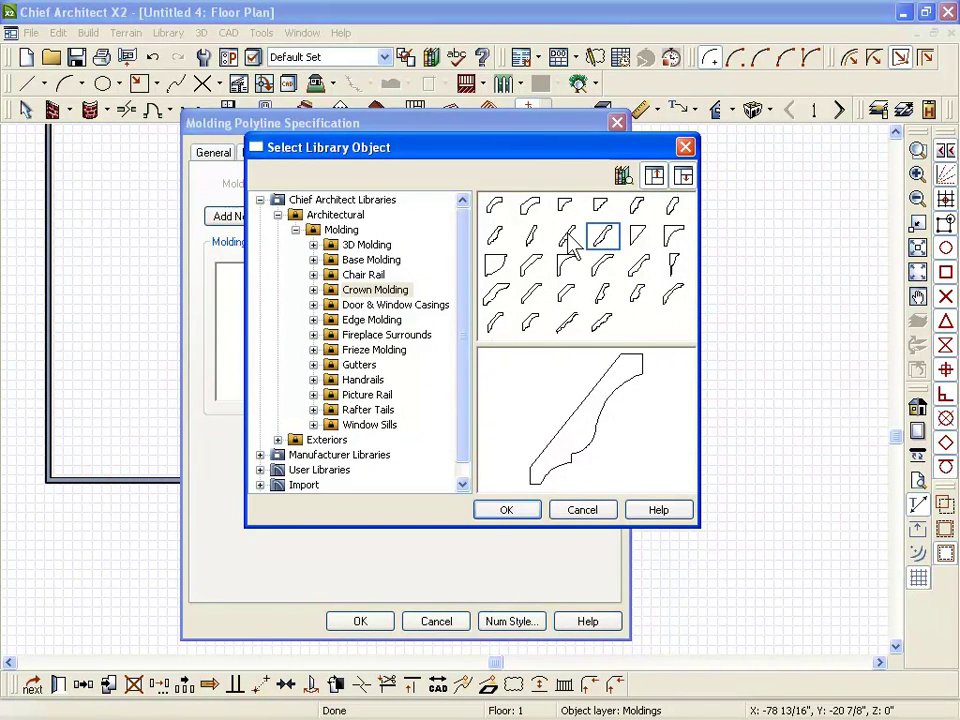
click(505, 510)
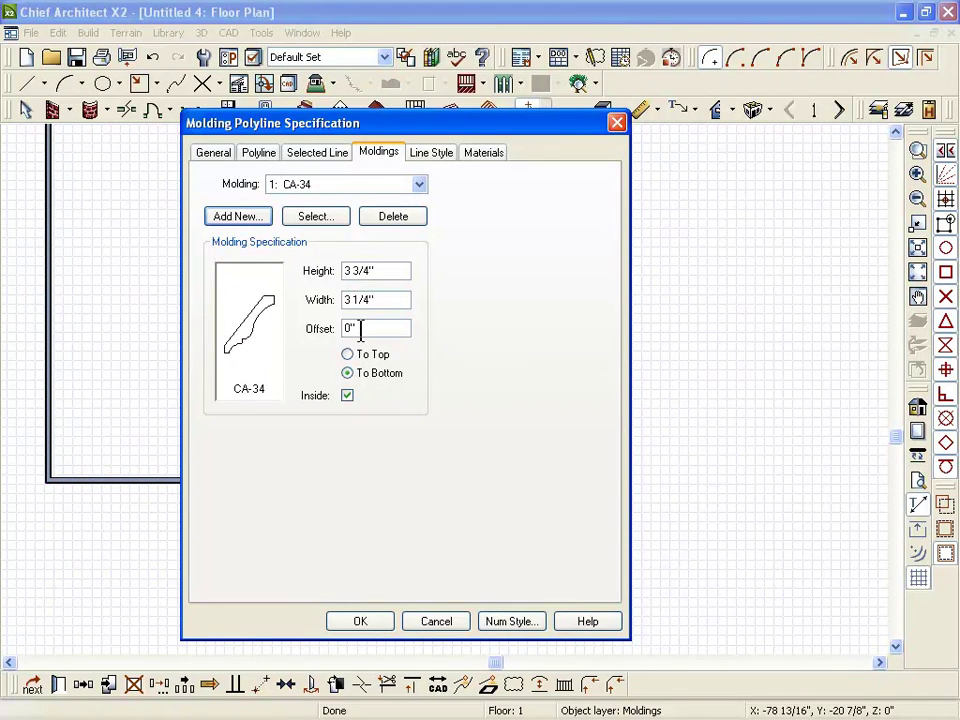
- Size the CA-34 molding 12" high by 12" wide with an 8" offset To Top
drag(385, 277, 268, 266)
text(12)
key(Tab)
text(12)
click(379, 328)
double_click(379, 328)
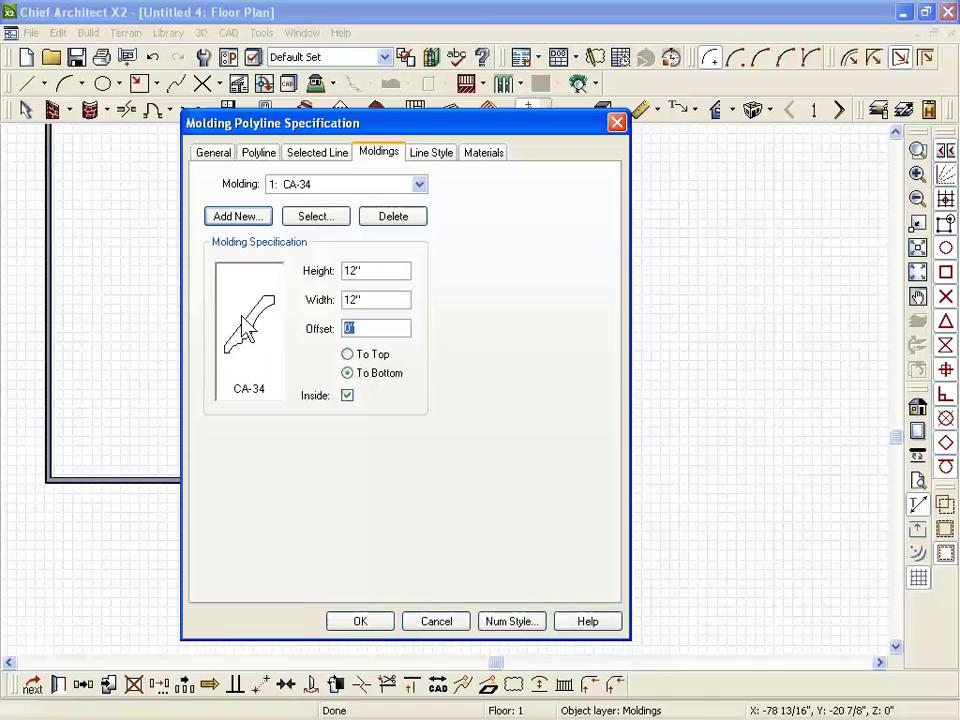
text(8)
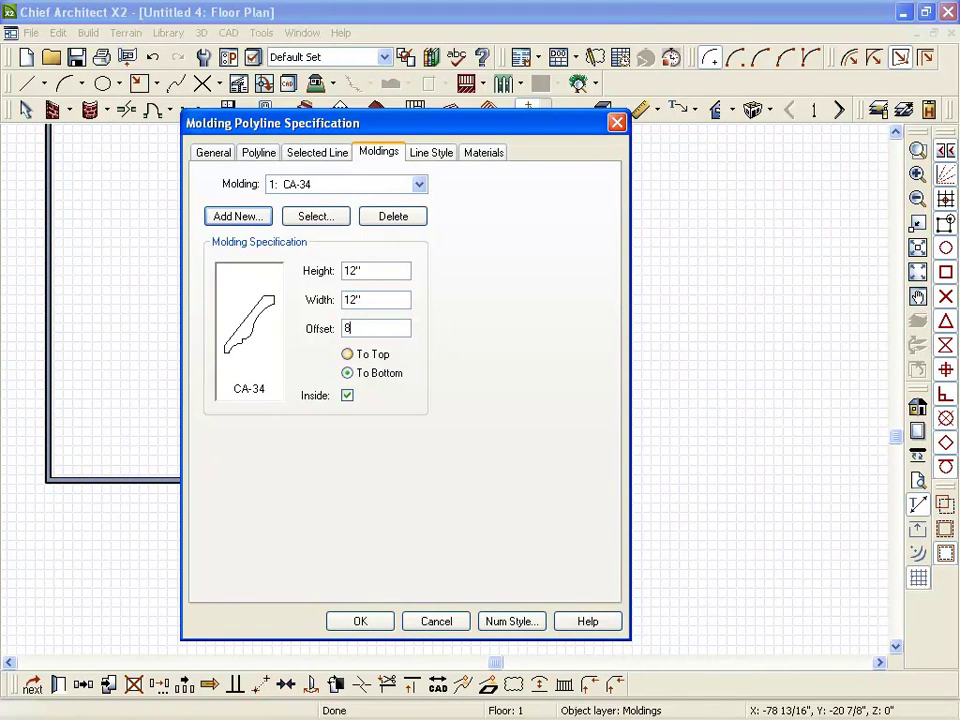
click(346, 356)
drag(423, 133, 409, 110)
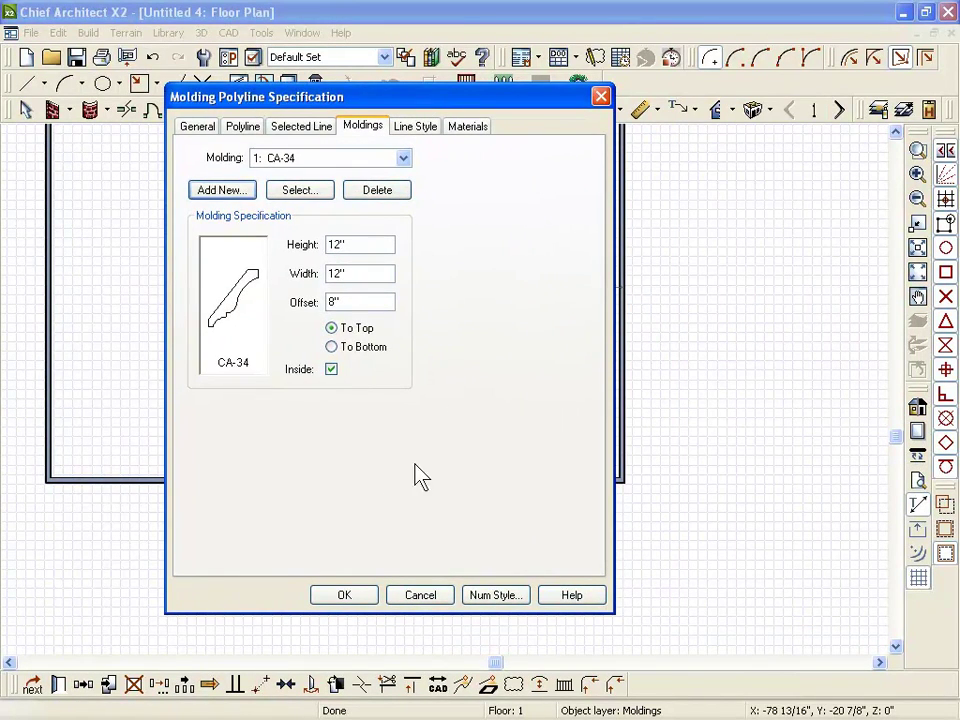
click(344, 596)
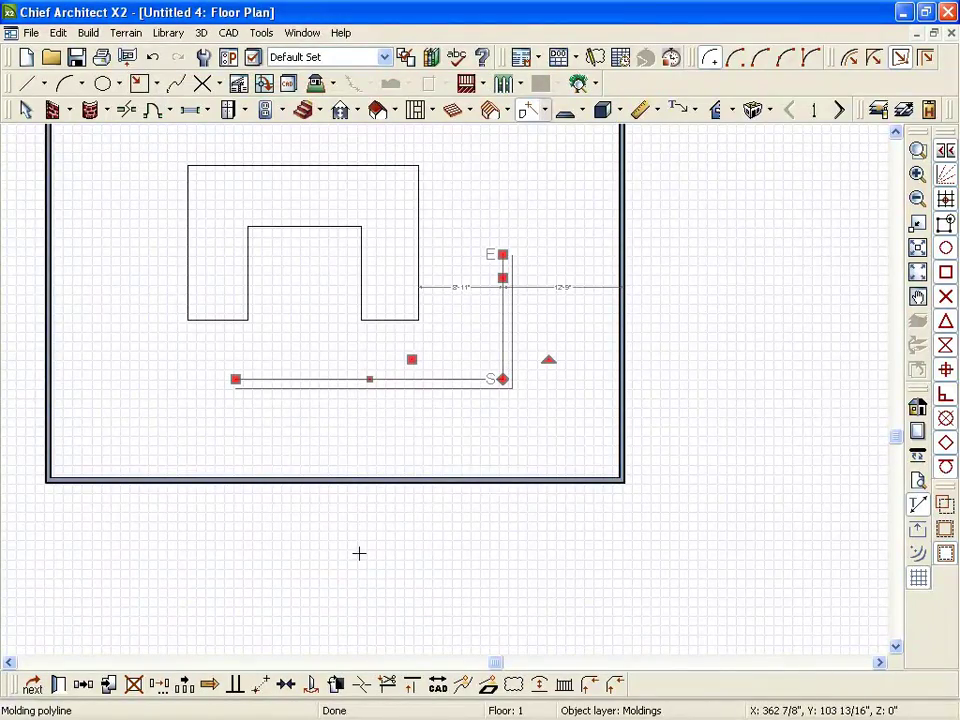
- Show a perspective floor overview looking down on the room, then select the L-shaped molding
click(752, 112)
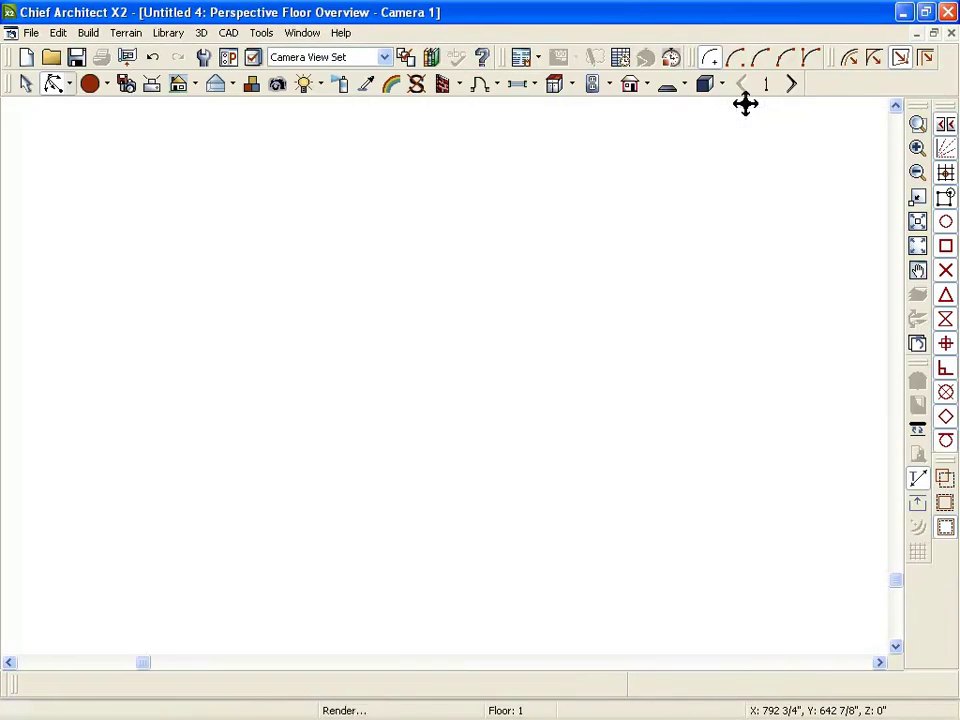
drag(492, 367, 258, 422)
scroll(258, 422, up, 3)
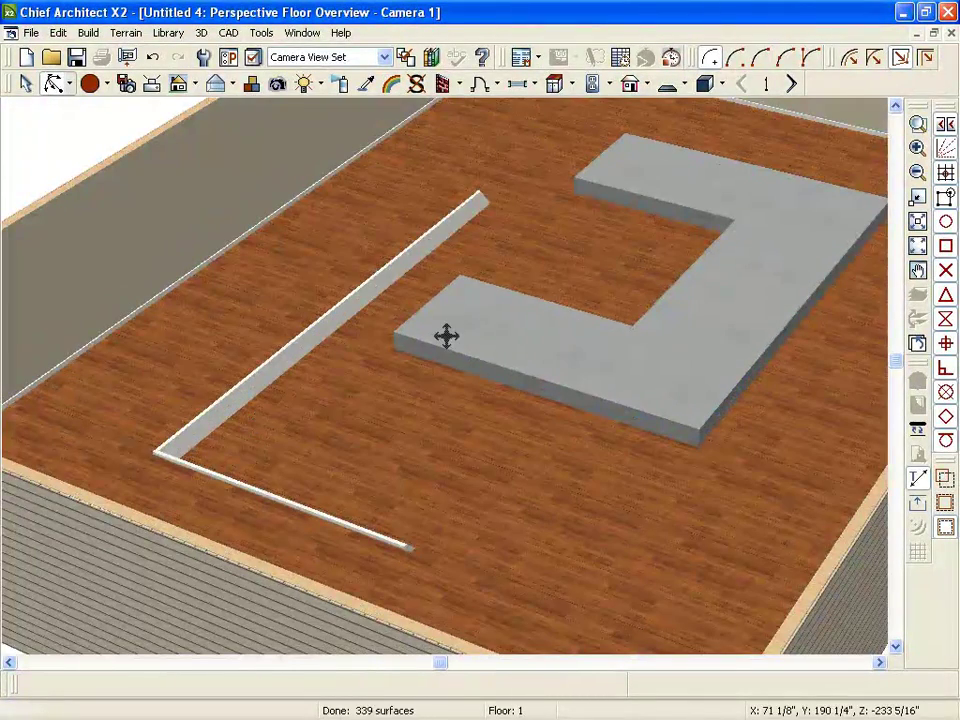
click(301, 340)
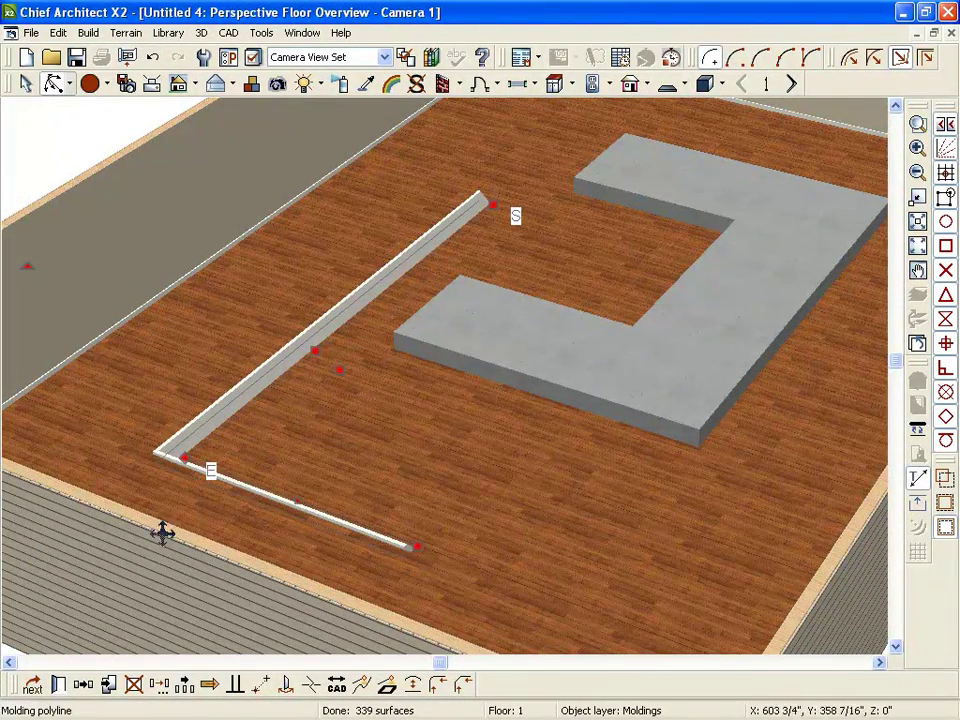
- Uncheck Inside for the molding polyline, then orbit so the molding runs vertically
click(58, 686)
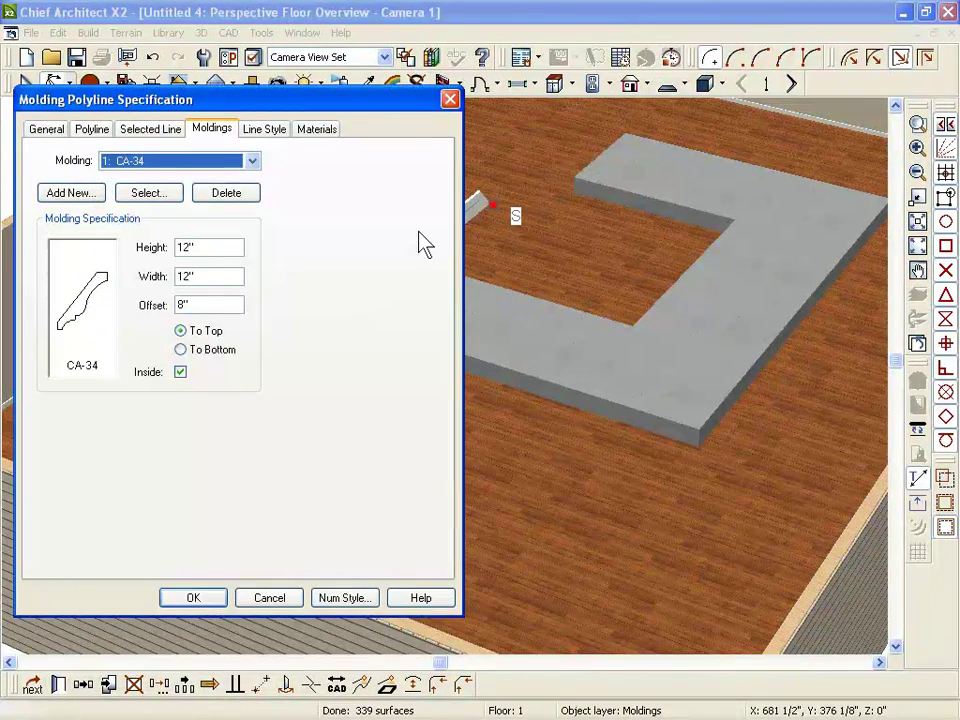
click(180, 373)
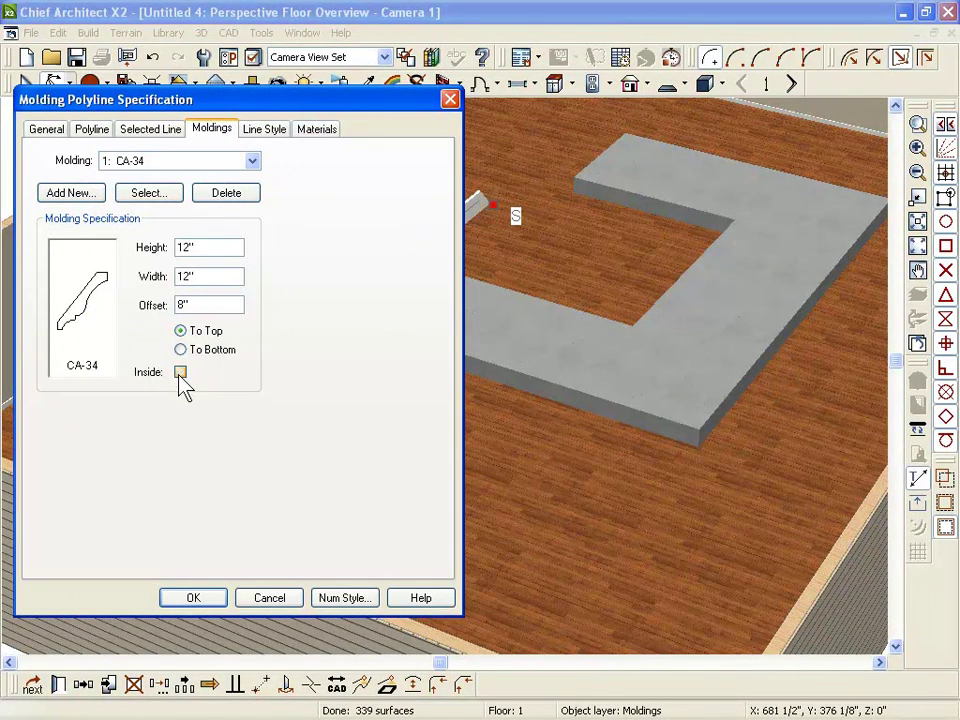
drag(361, 99, 317, 99)
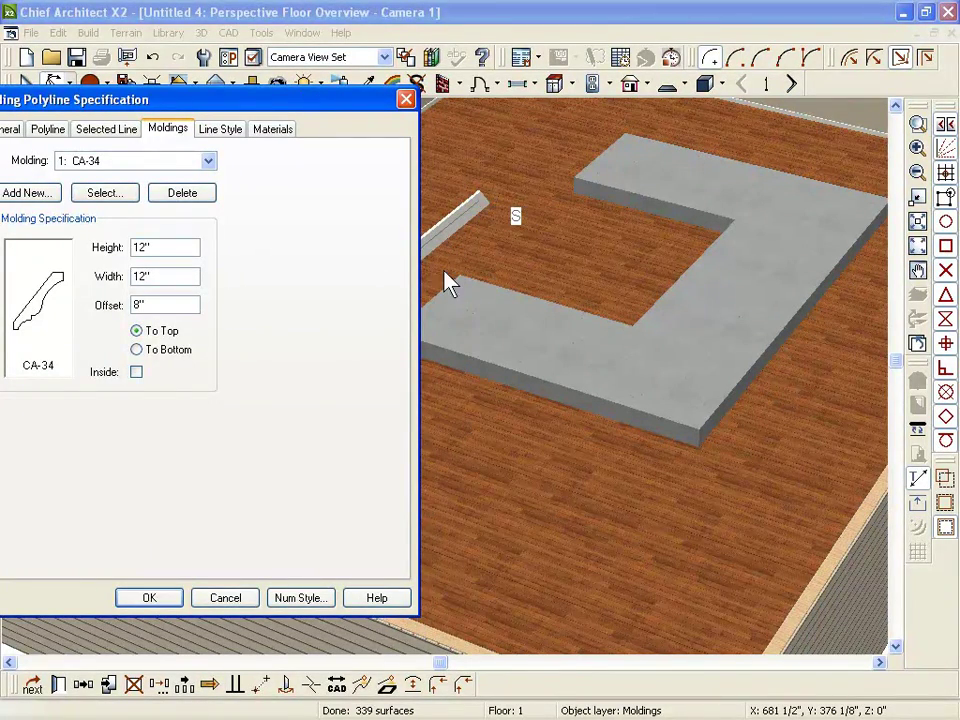
click(149, 597)
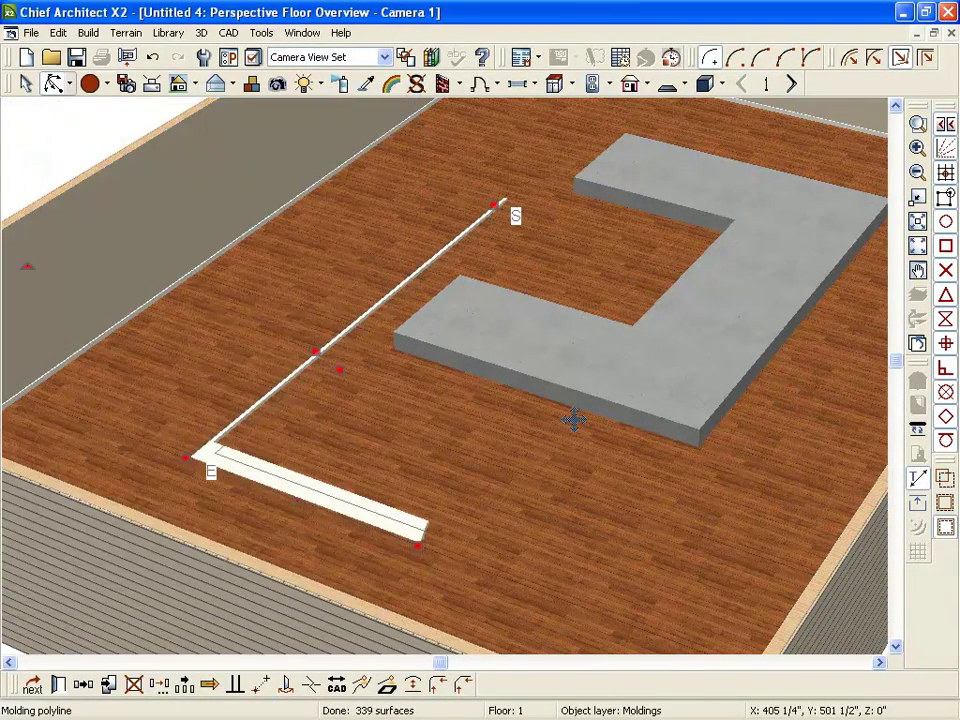
click(300, 424)
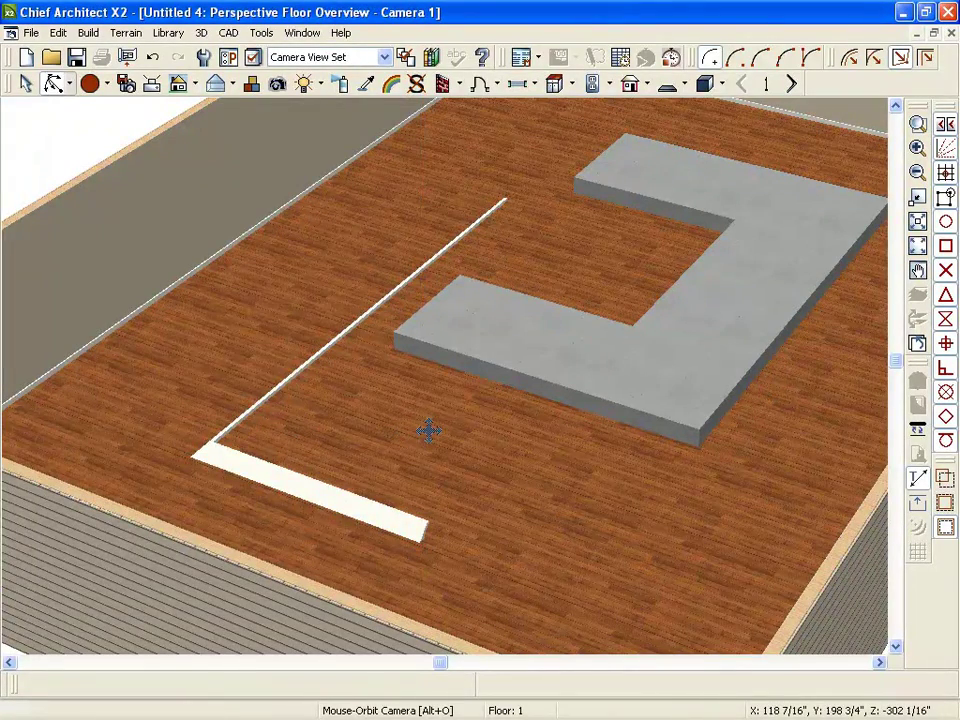
drag(428, 430, 486, 454)
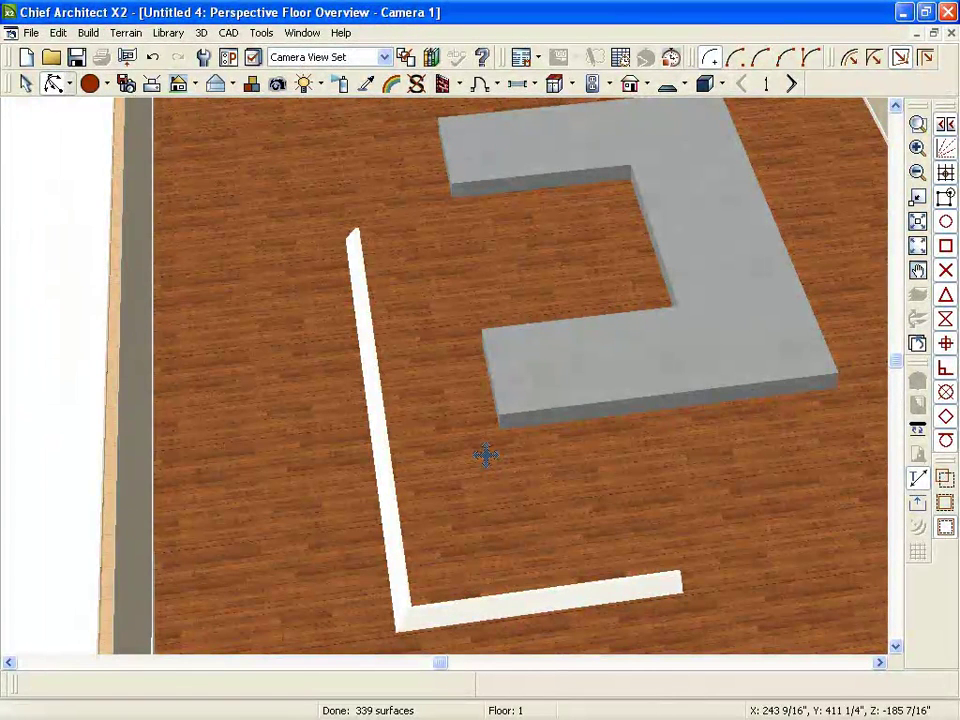
- Turn the molding's long left leg into an arc, shift it left and widen the curve
click(378, 438)
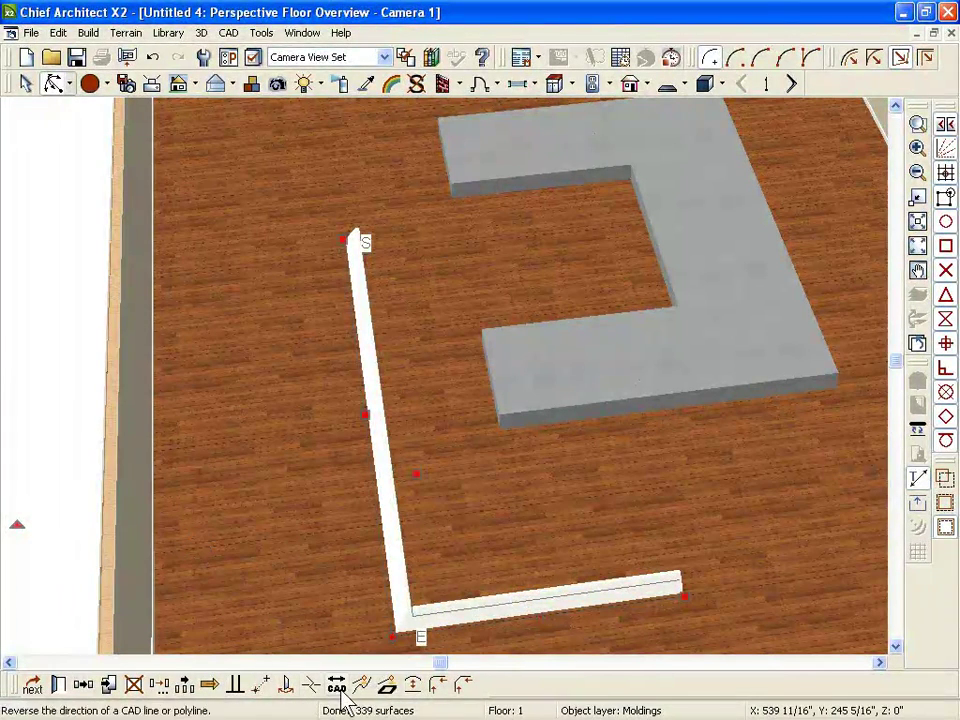
click(413, 685)
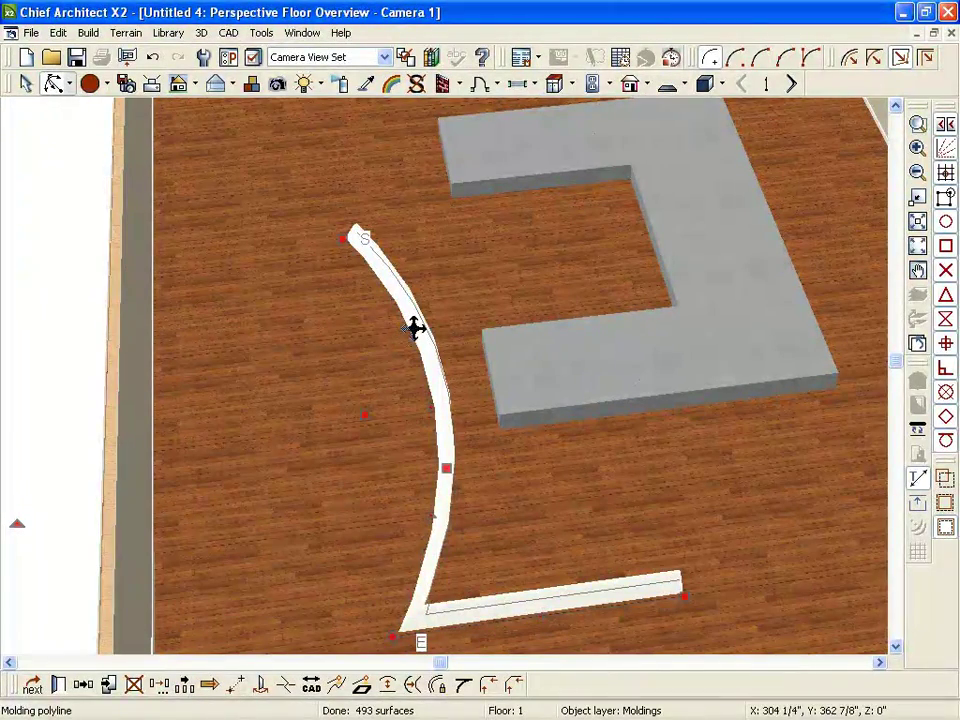
click(421, 468)
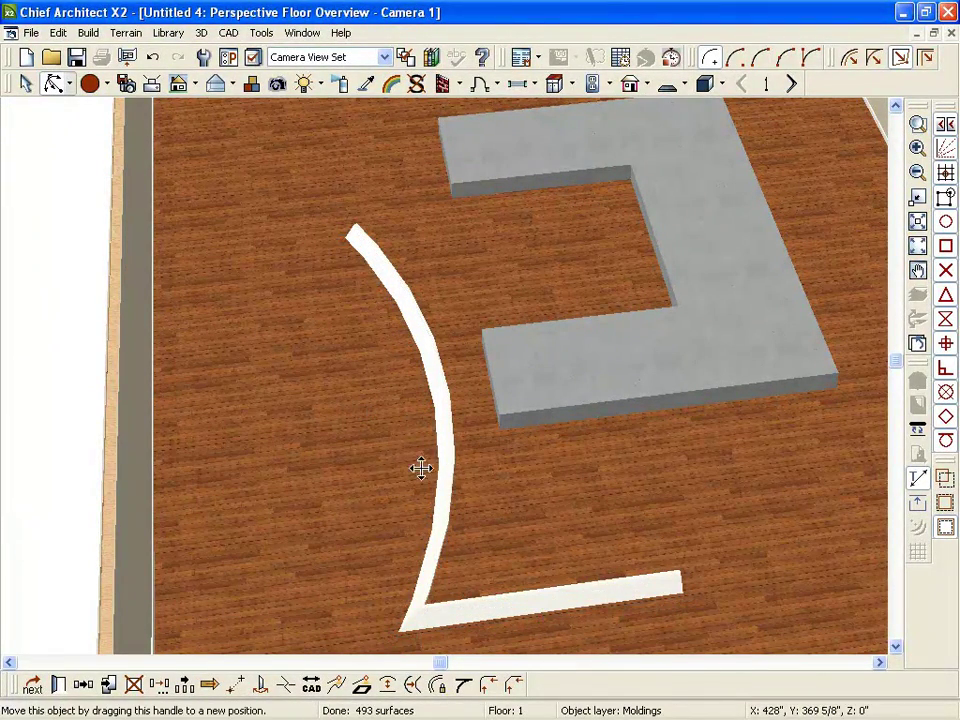
drag(421, 468, 369, 467)
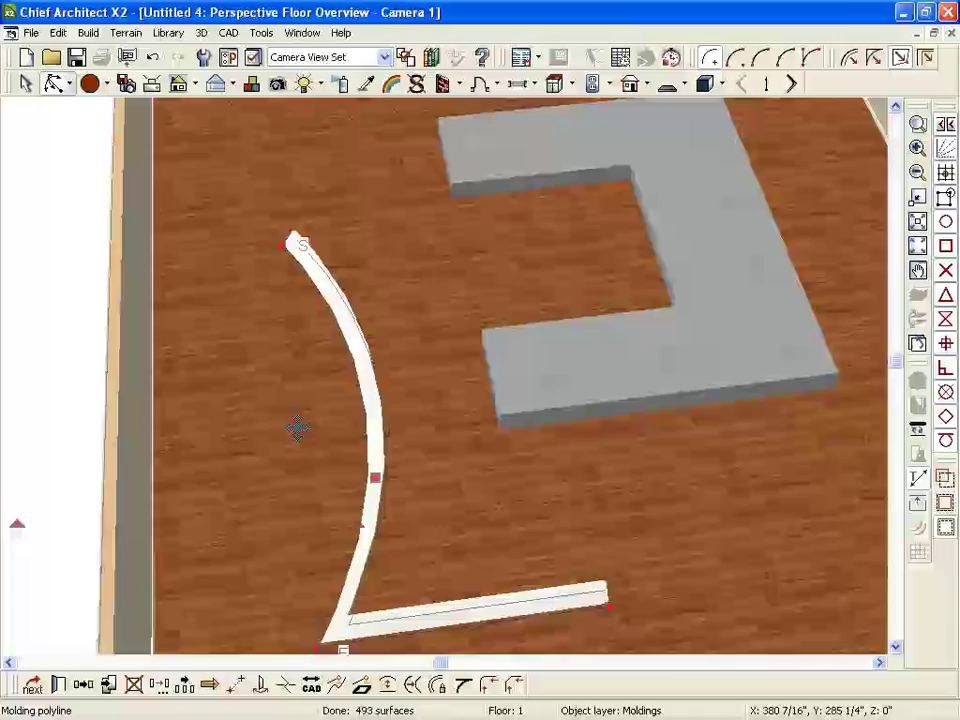
drag(364, 521, 216, 531)
click(377, 446)
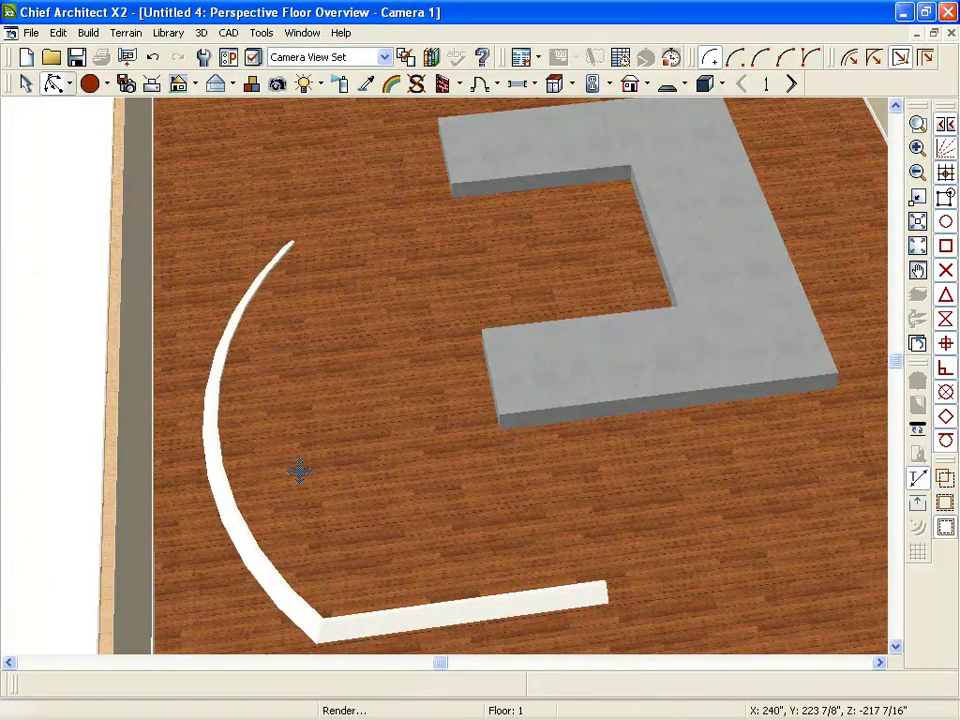
scroll(299, 470, down, 3)
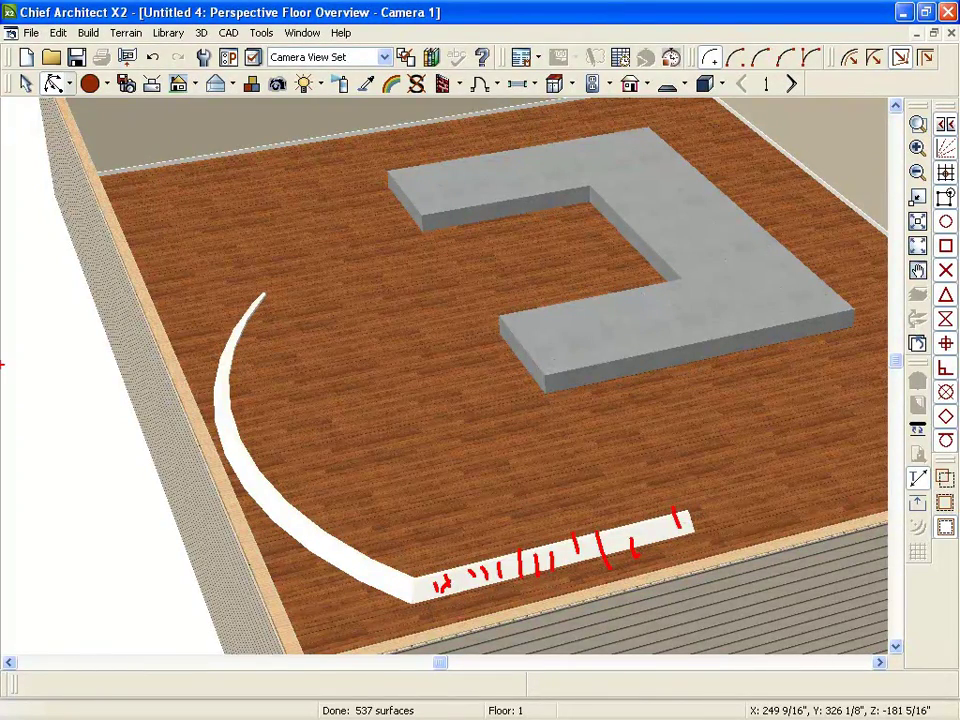
- Zoom the 3D camera out to take in the whole walled room
scroll(441, 536, down, 3)
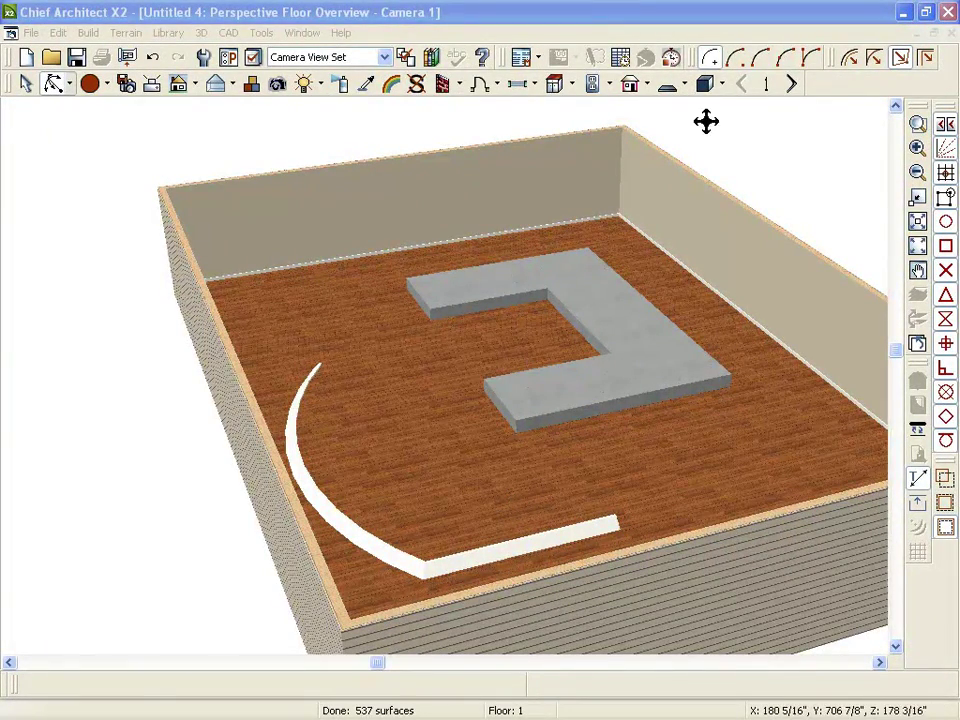
key(ctrl+w)
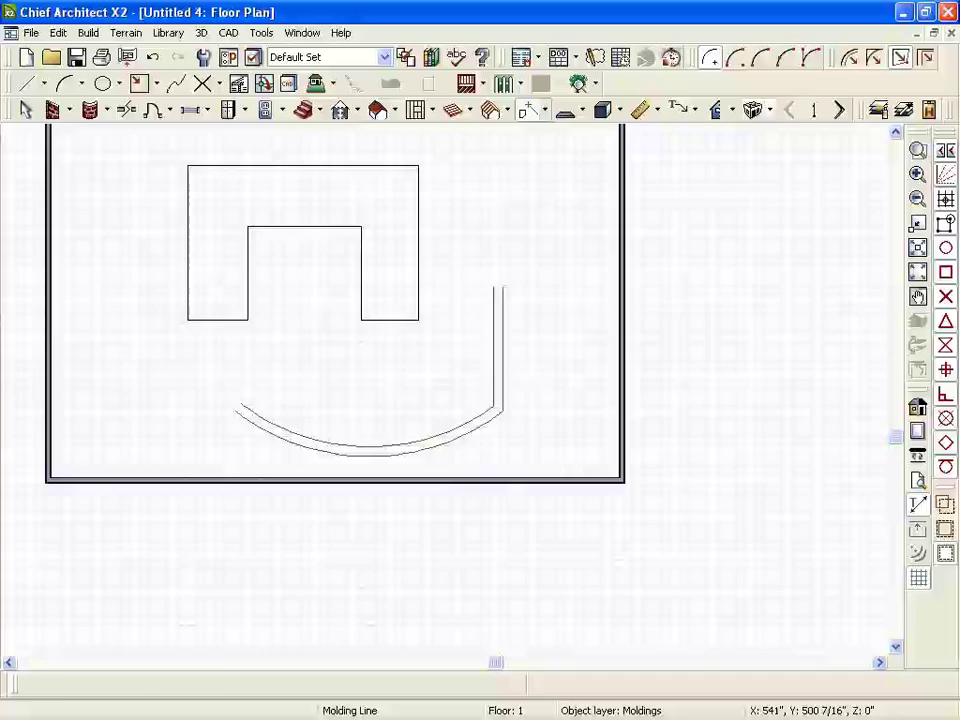
scroll(679, 480, down, 1)
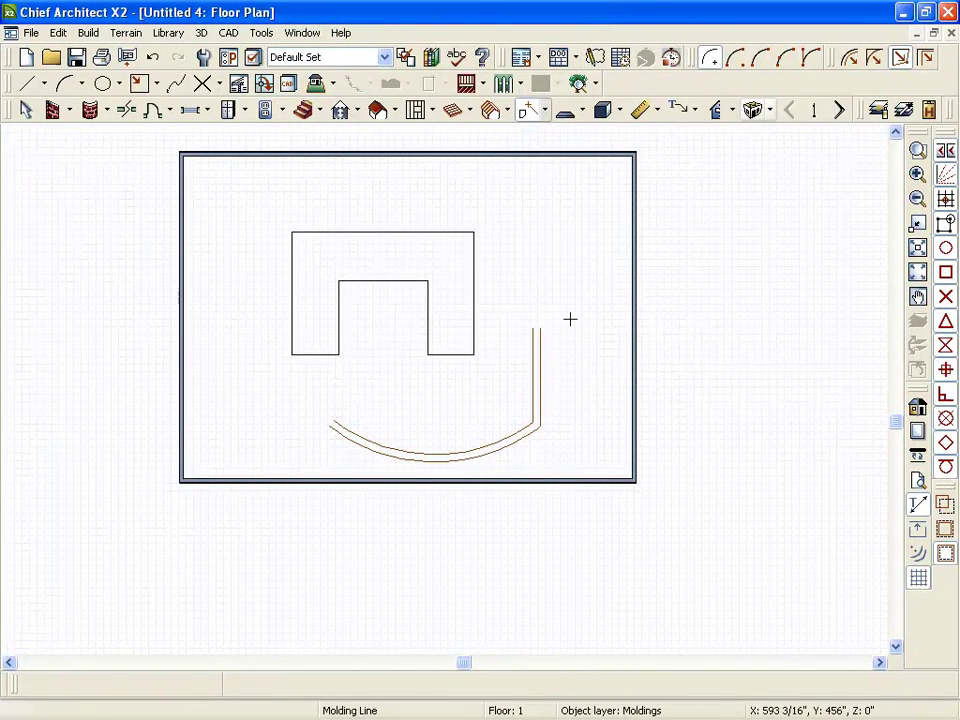
scroll(535, 217, up, 1)
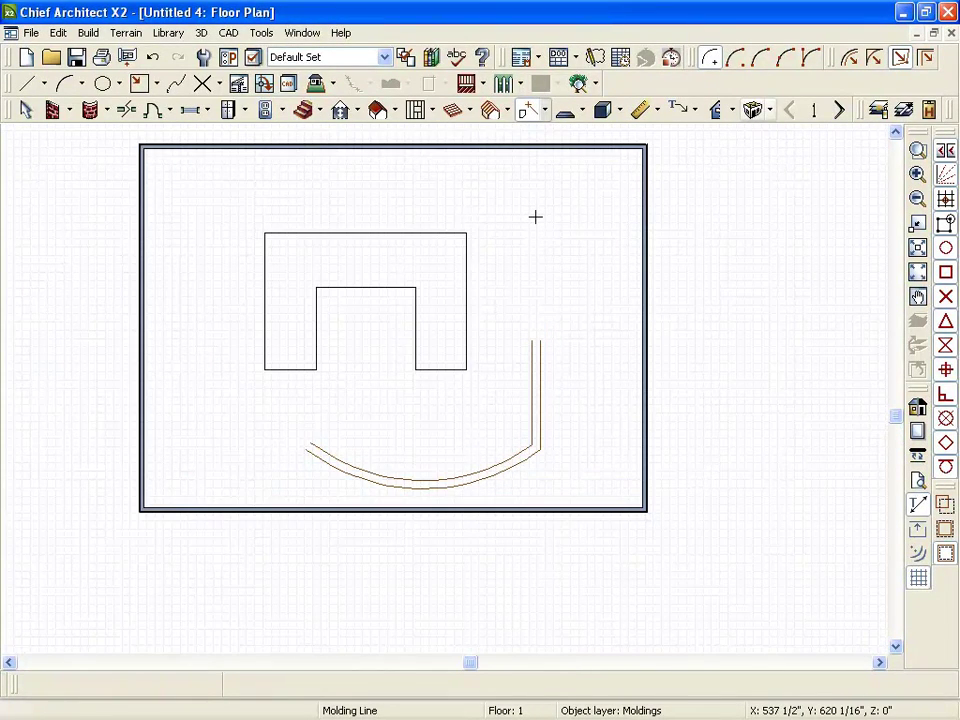